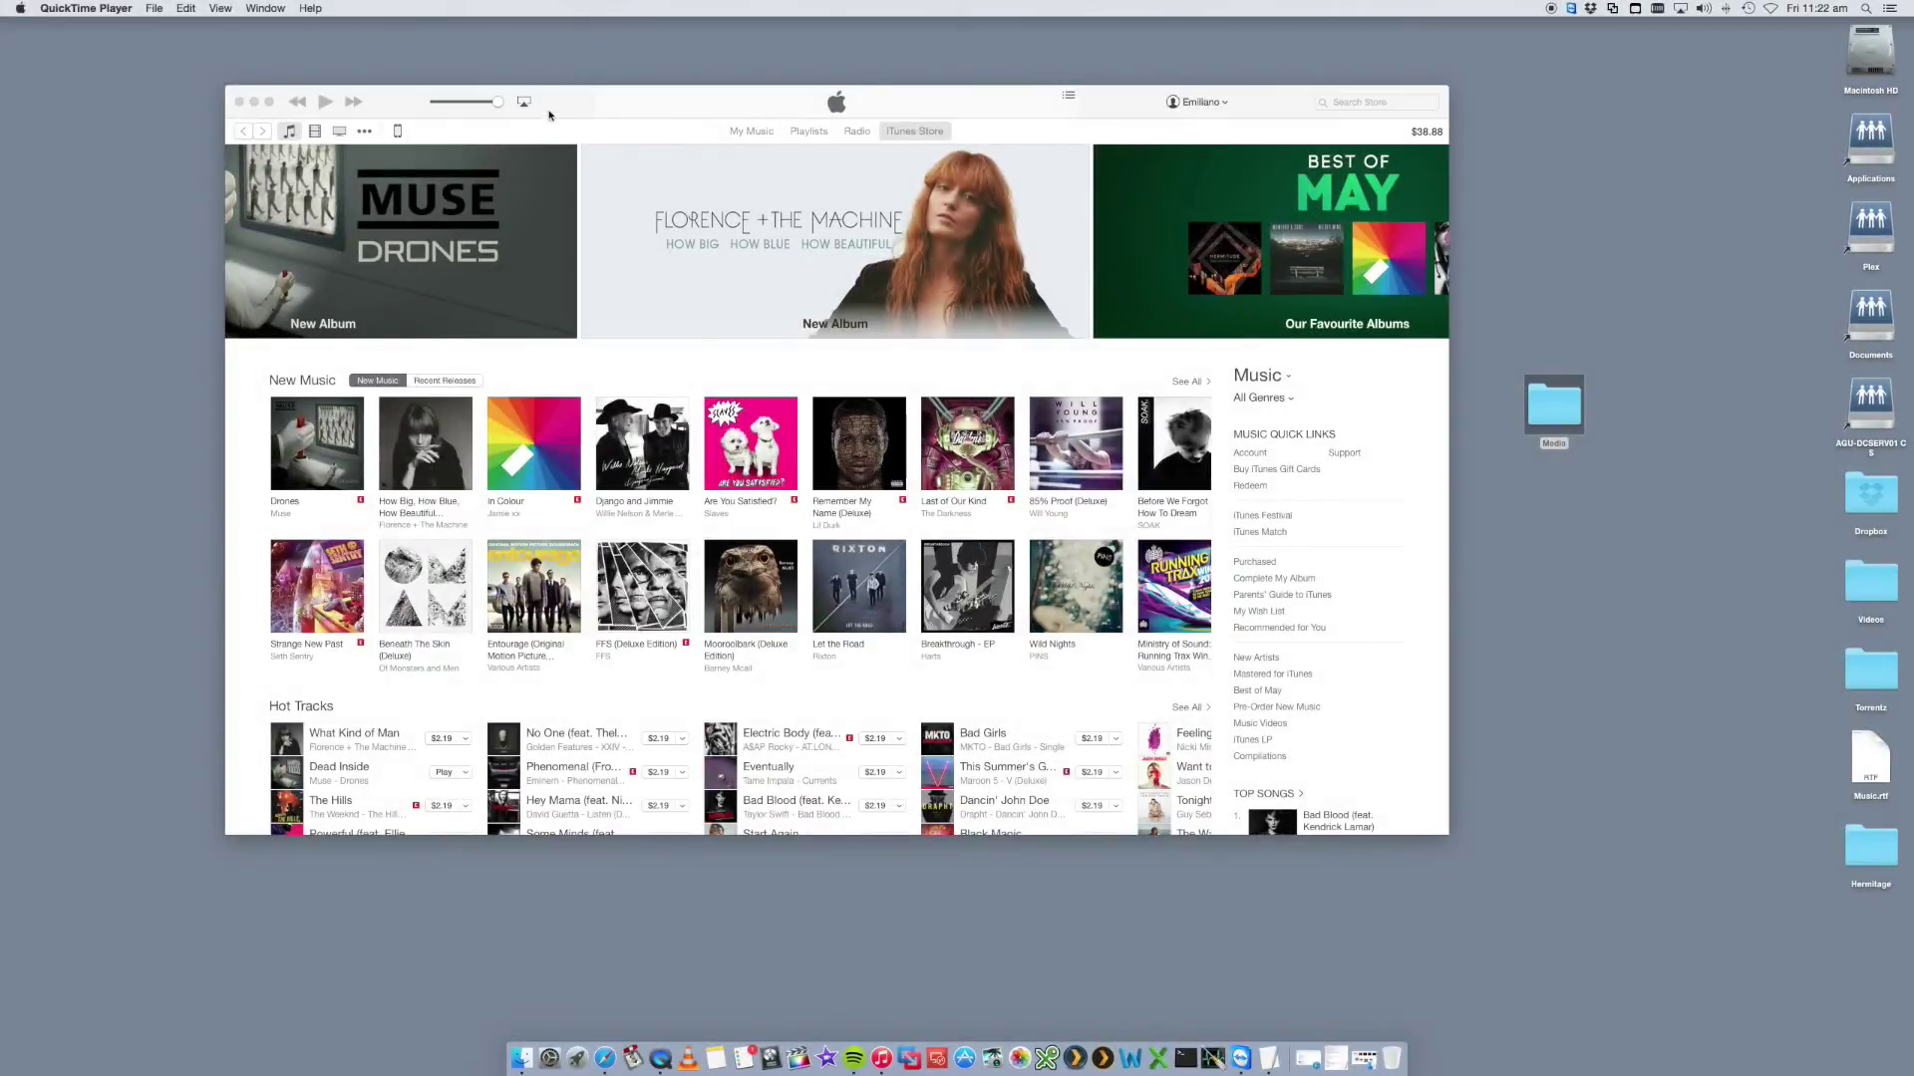
# - Nudge the iTunes window slightly to the right
pyautogui.moveTo(550, 115); pyautogui.dragTo(712, 122)
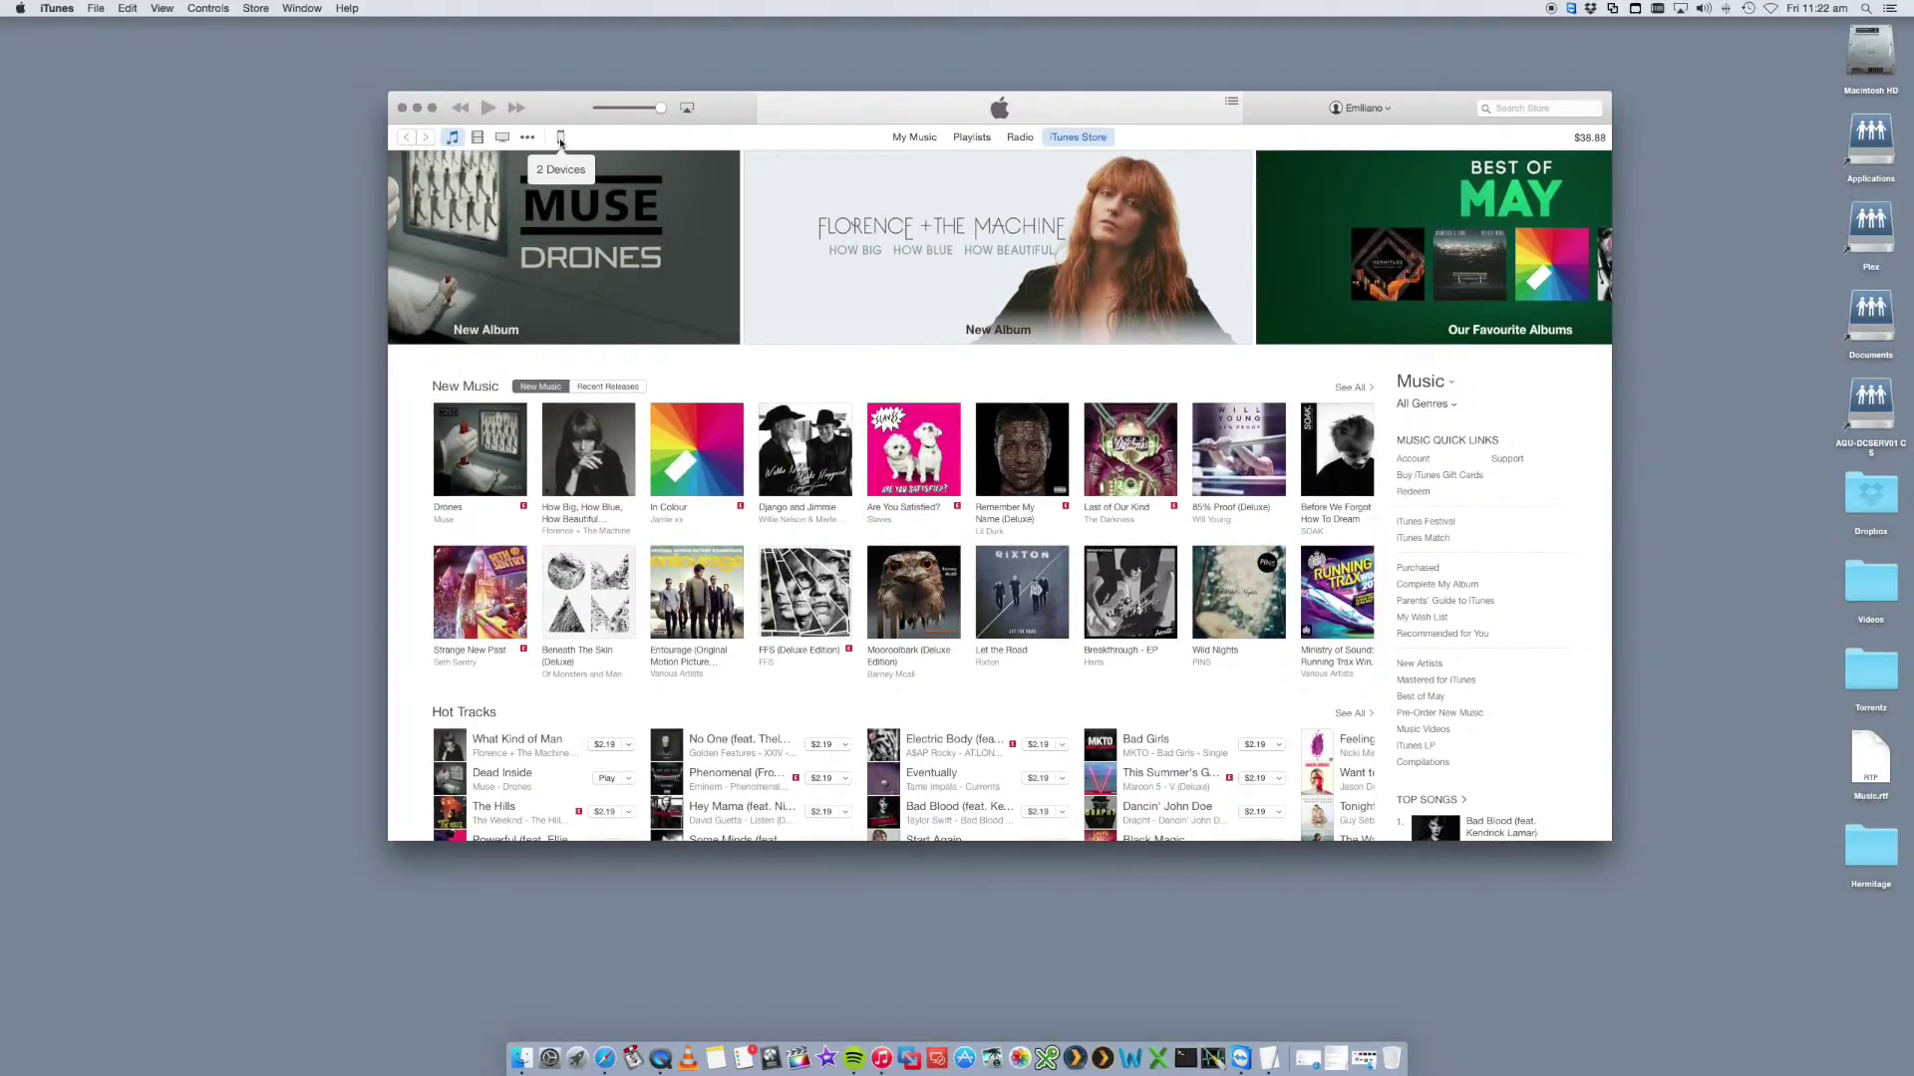
# - Pick the connected iPad from the iTunes device list to show its settings
pyautogui.click(560, 139)
pyautogui.click(563, 234)
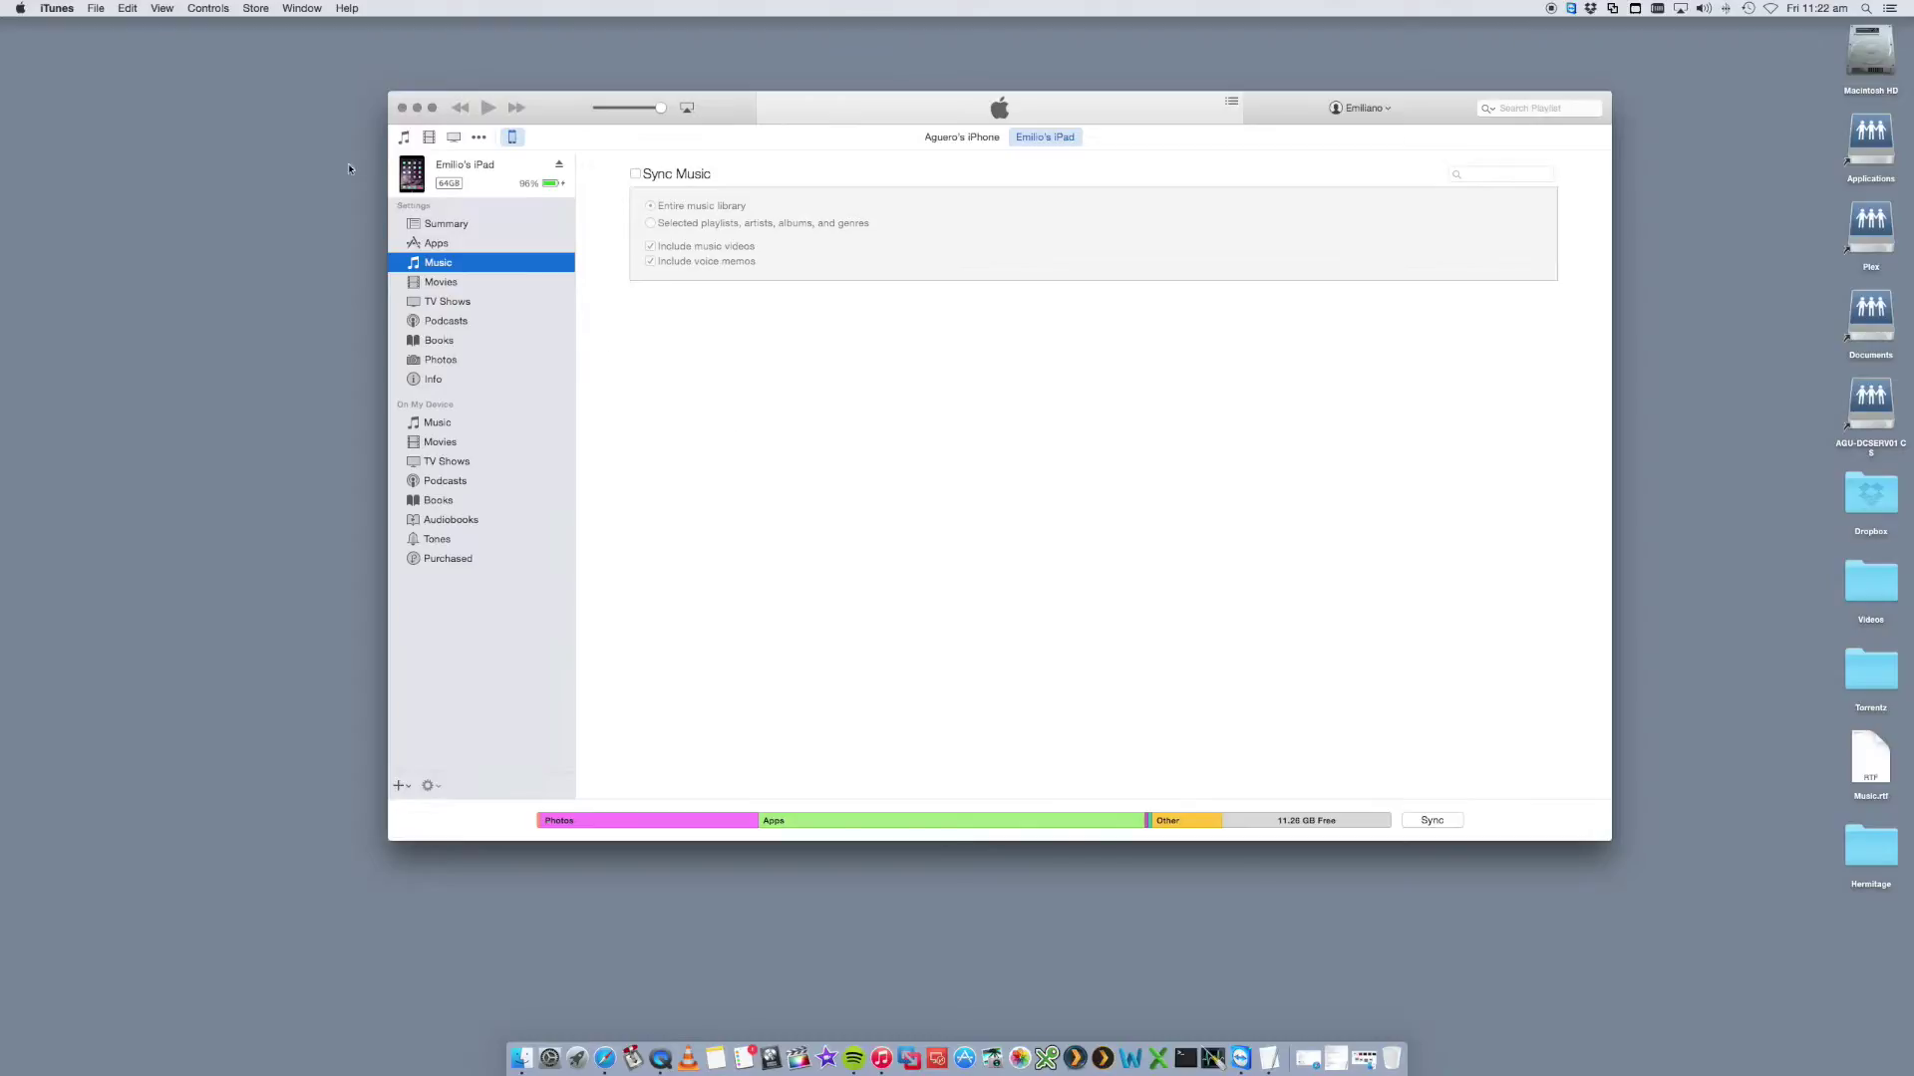
pyautogui.click(347, 13)
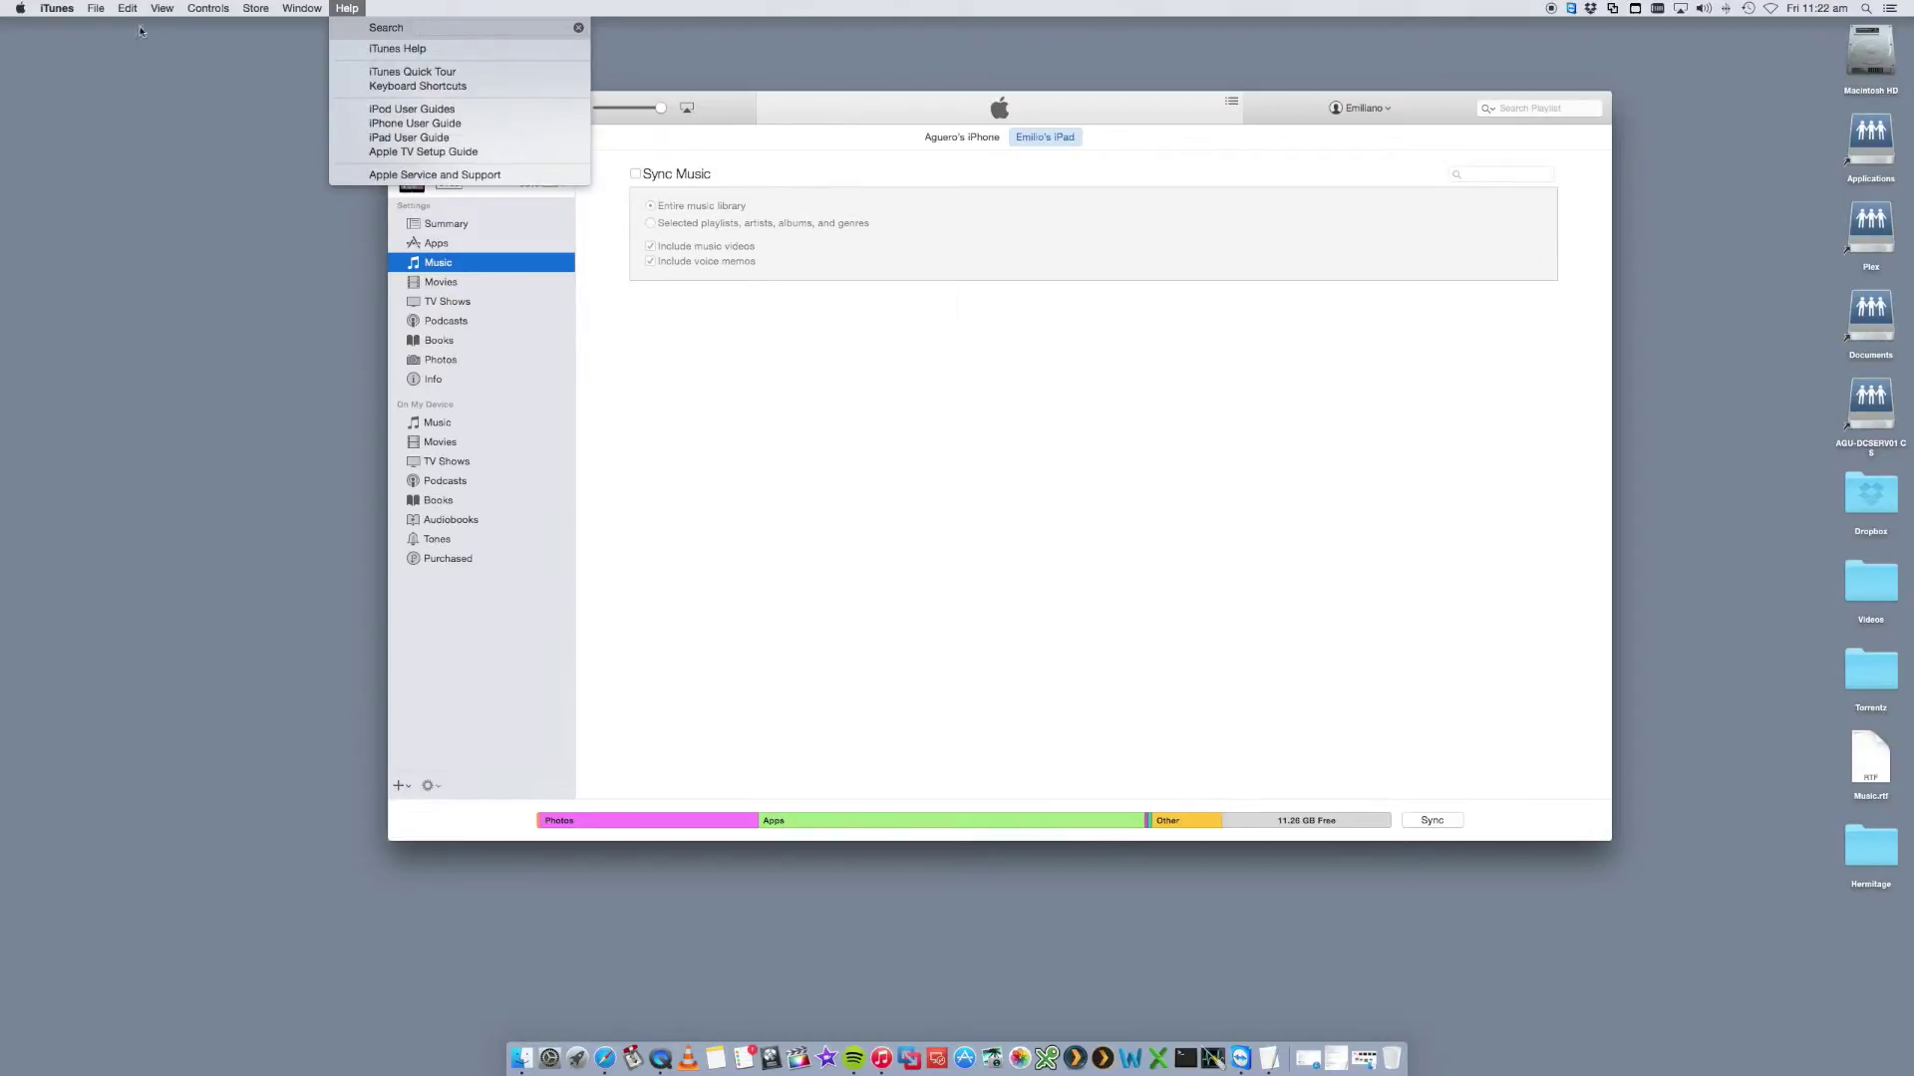
pyautogui.click(72, 27)
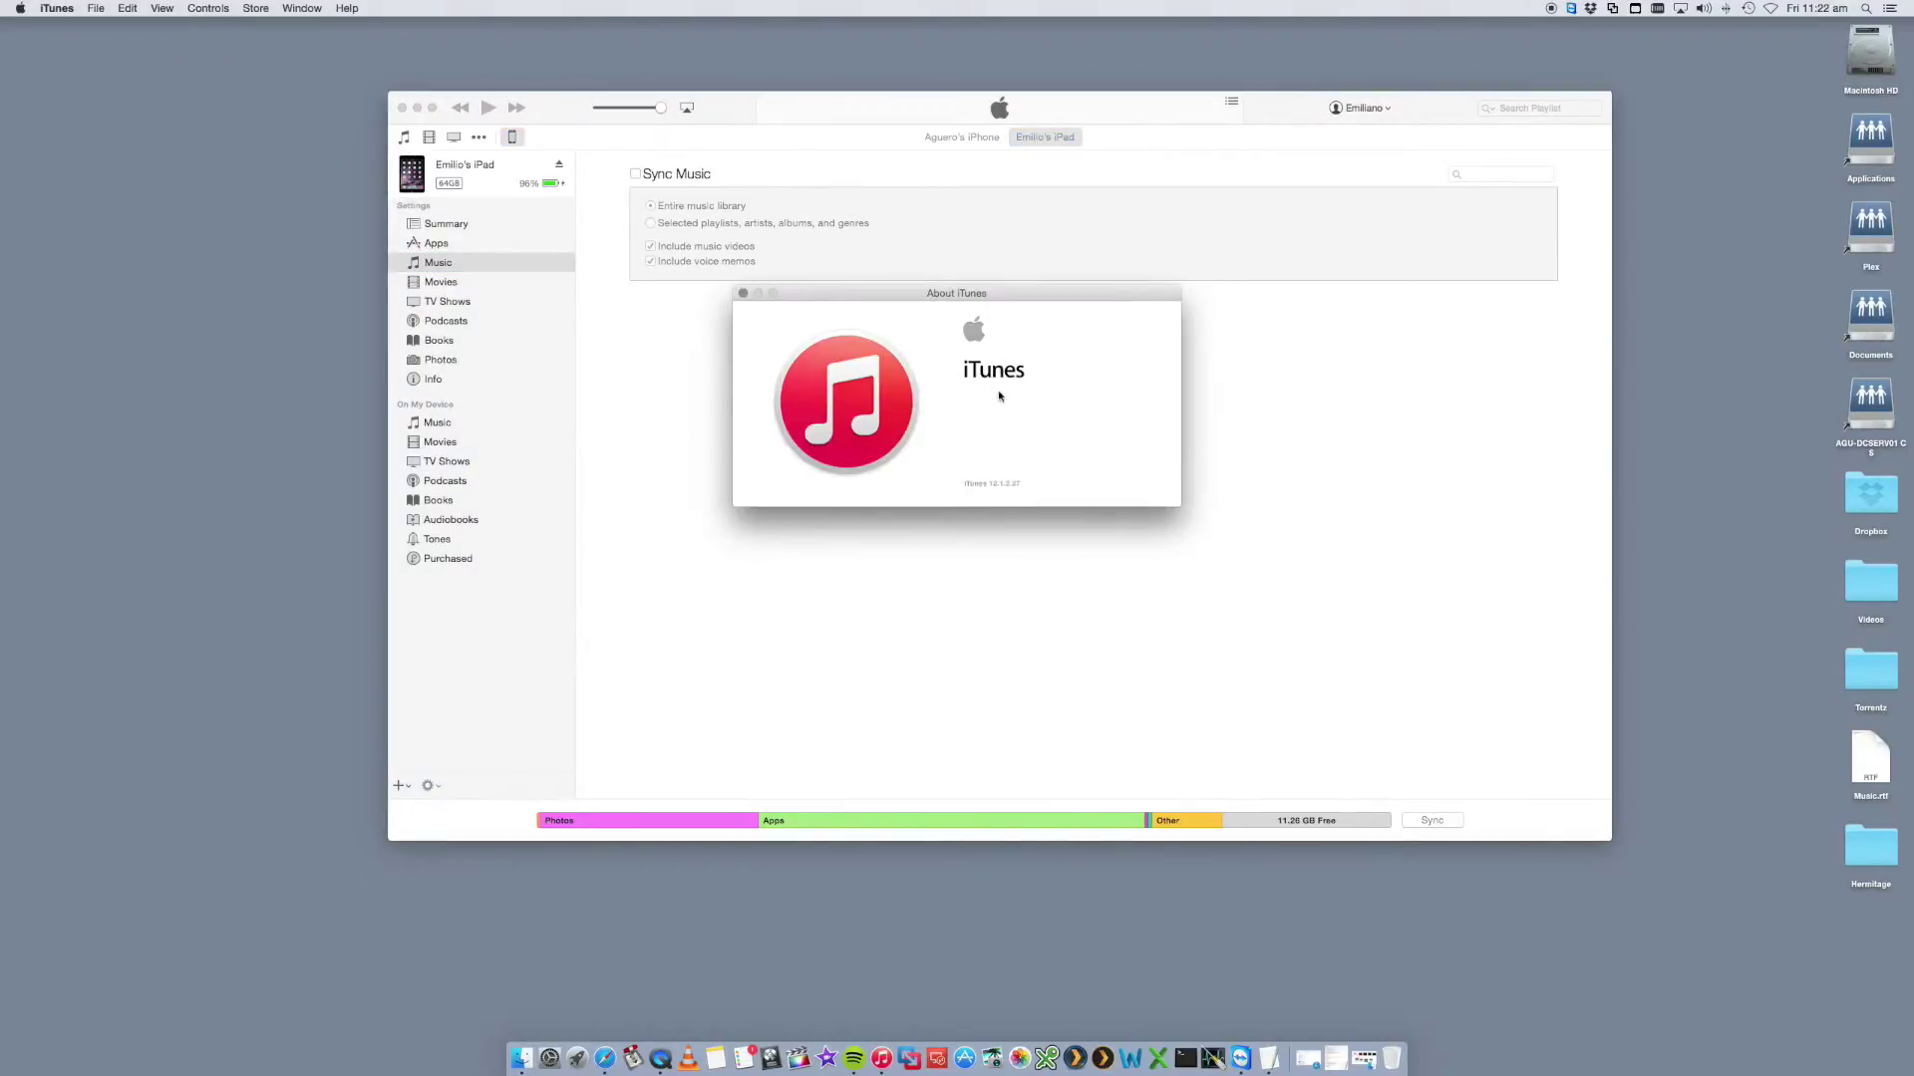
pyautogui.click(742, 294)
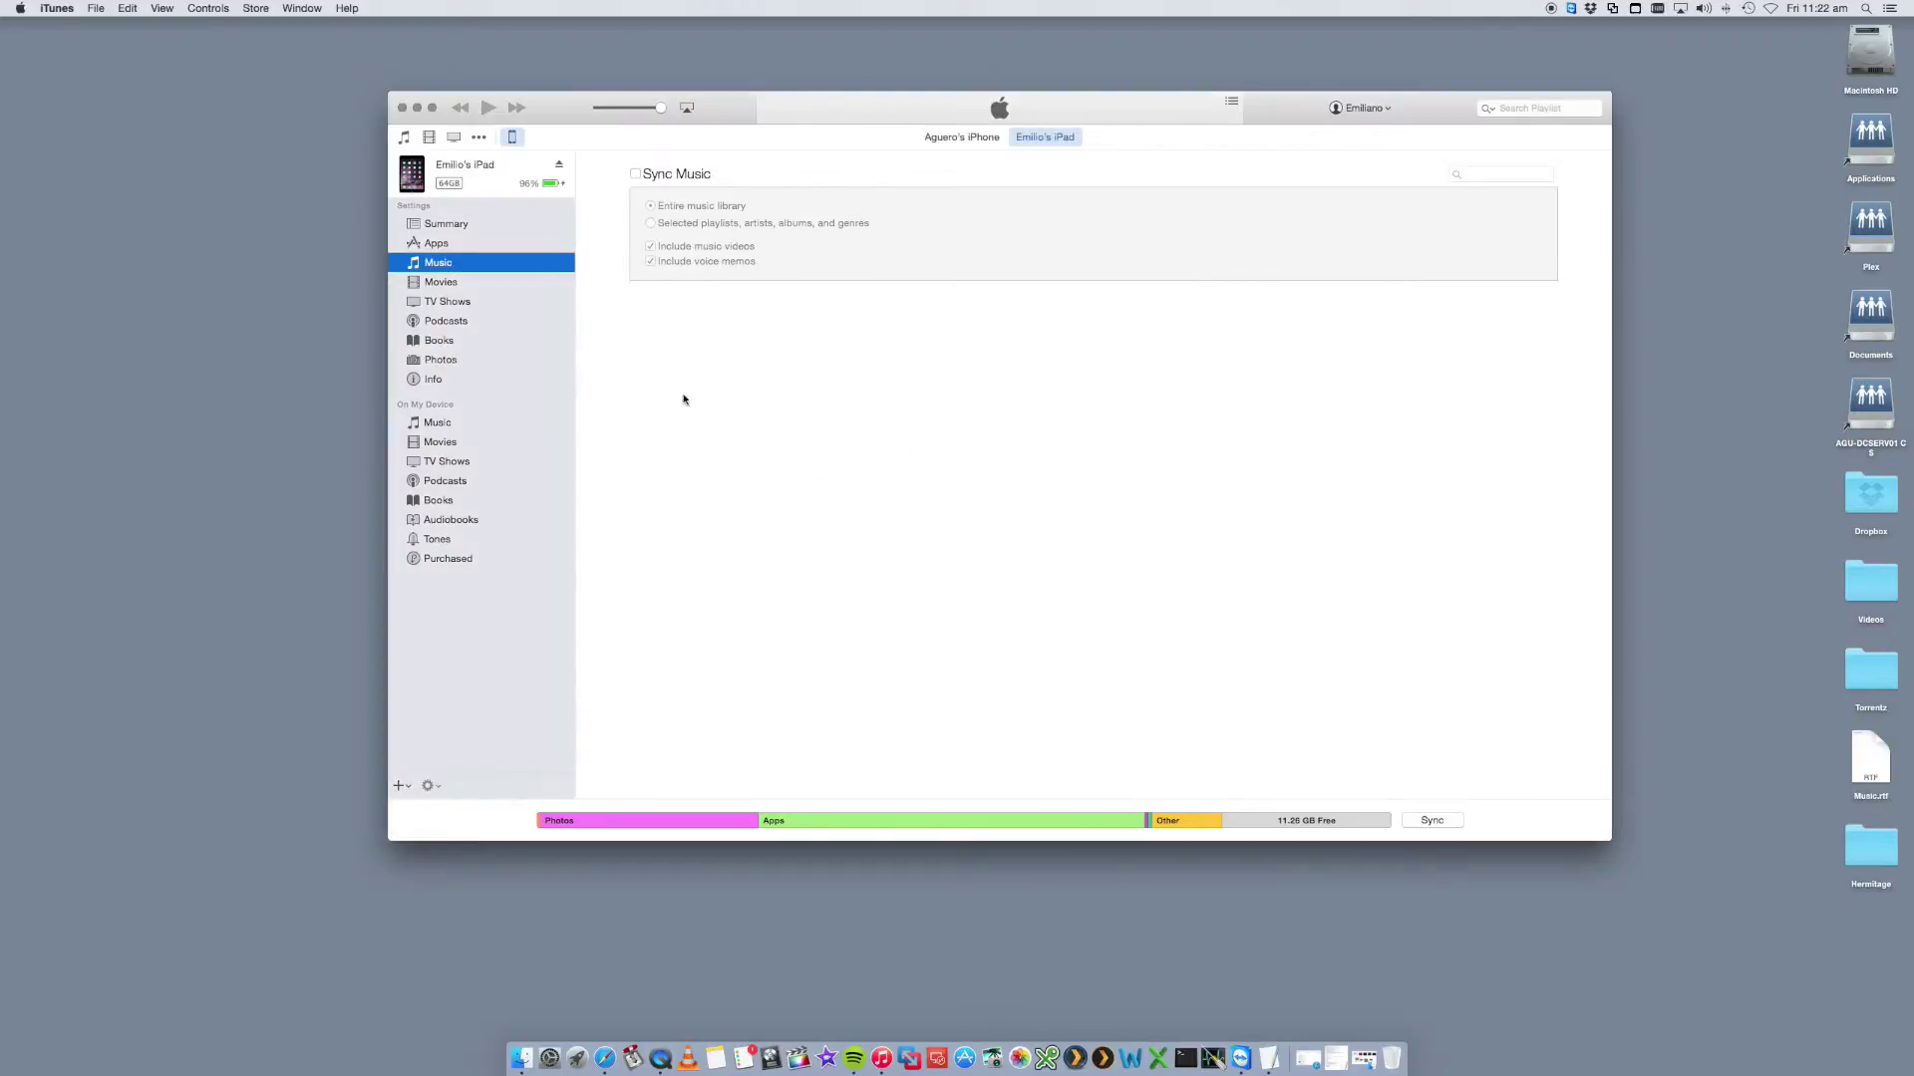
pyautogui.click(439, 247)
# - Scroll the iPad's Apps page down to the File Sharing apps list
pyautogui.scroll(-2, 627, 308)
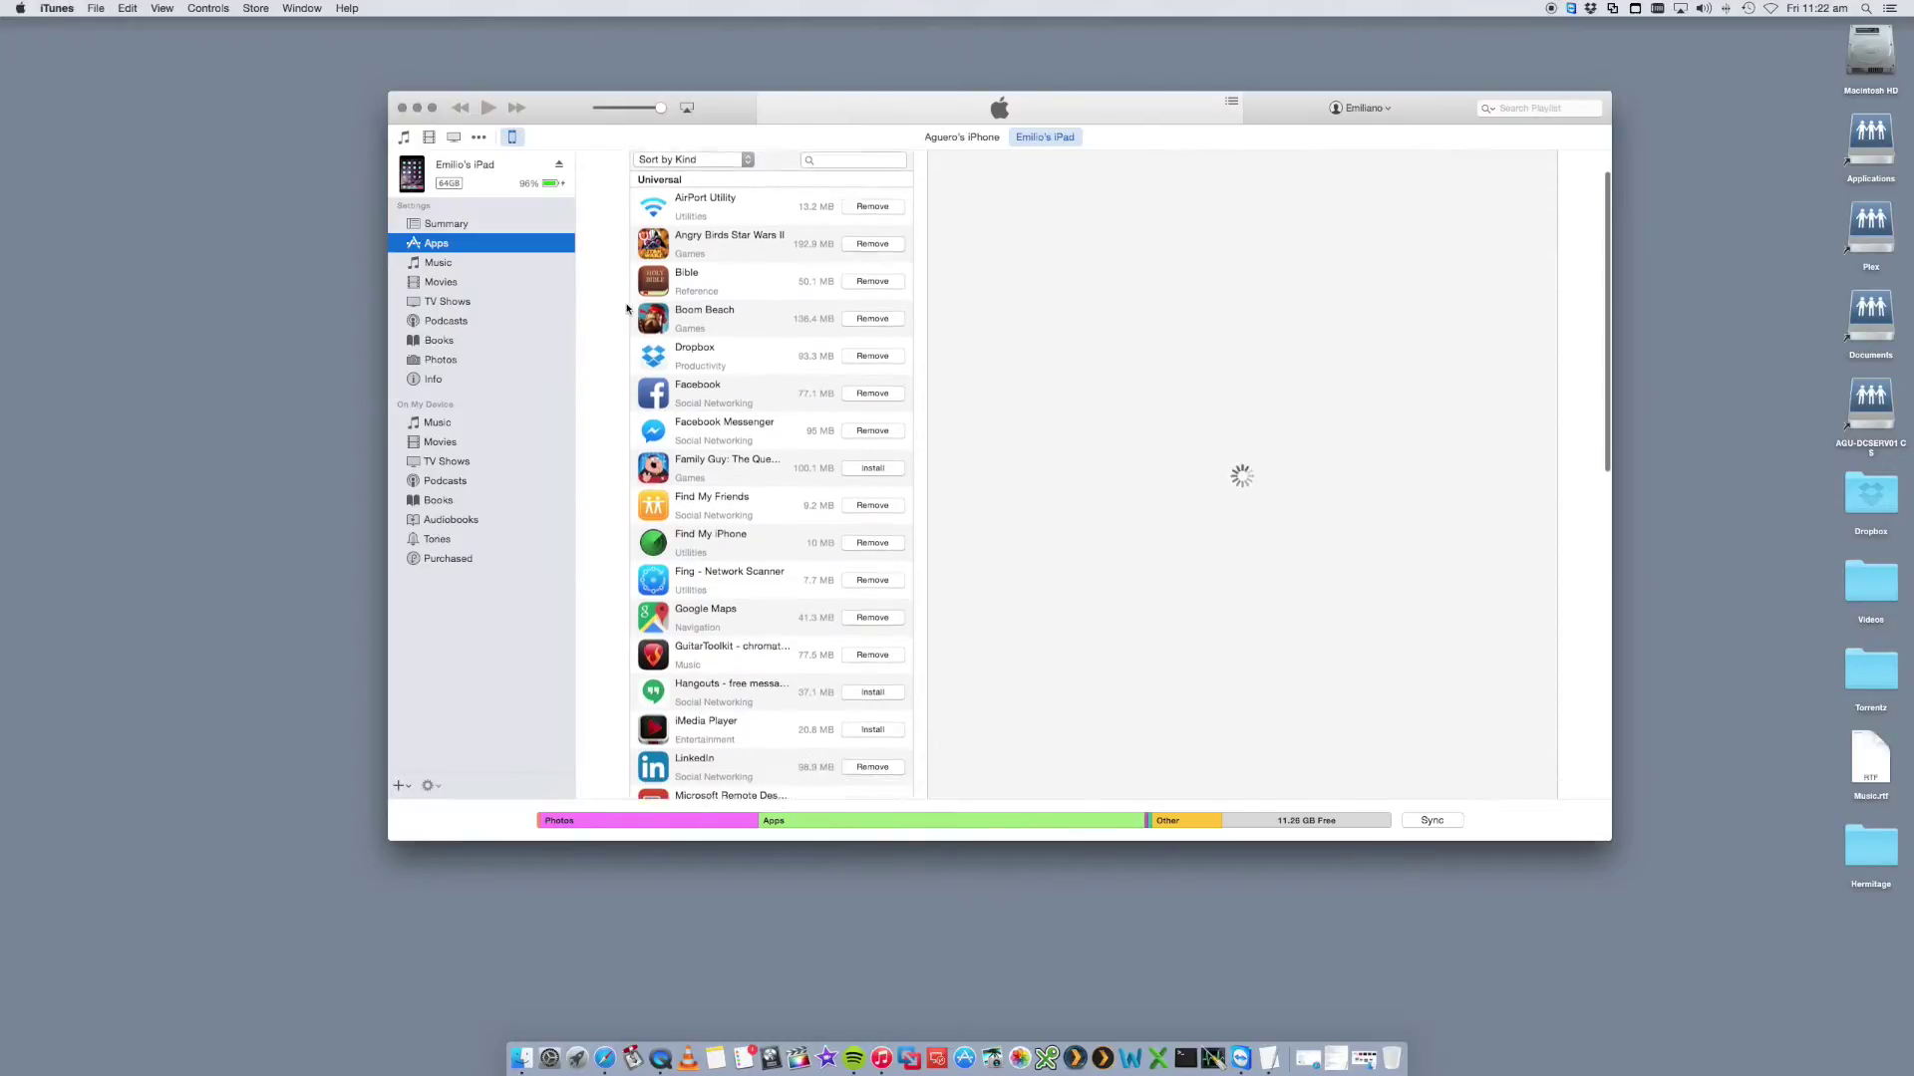
pyautogui.scroll(-1, 658, 314)
pyautogui.scroll(-15, 757, 309)
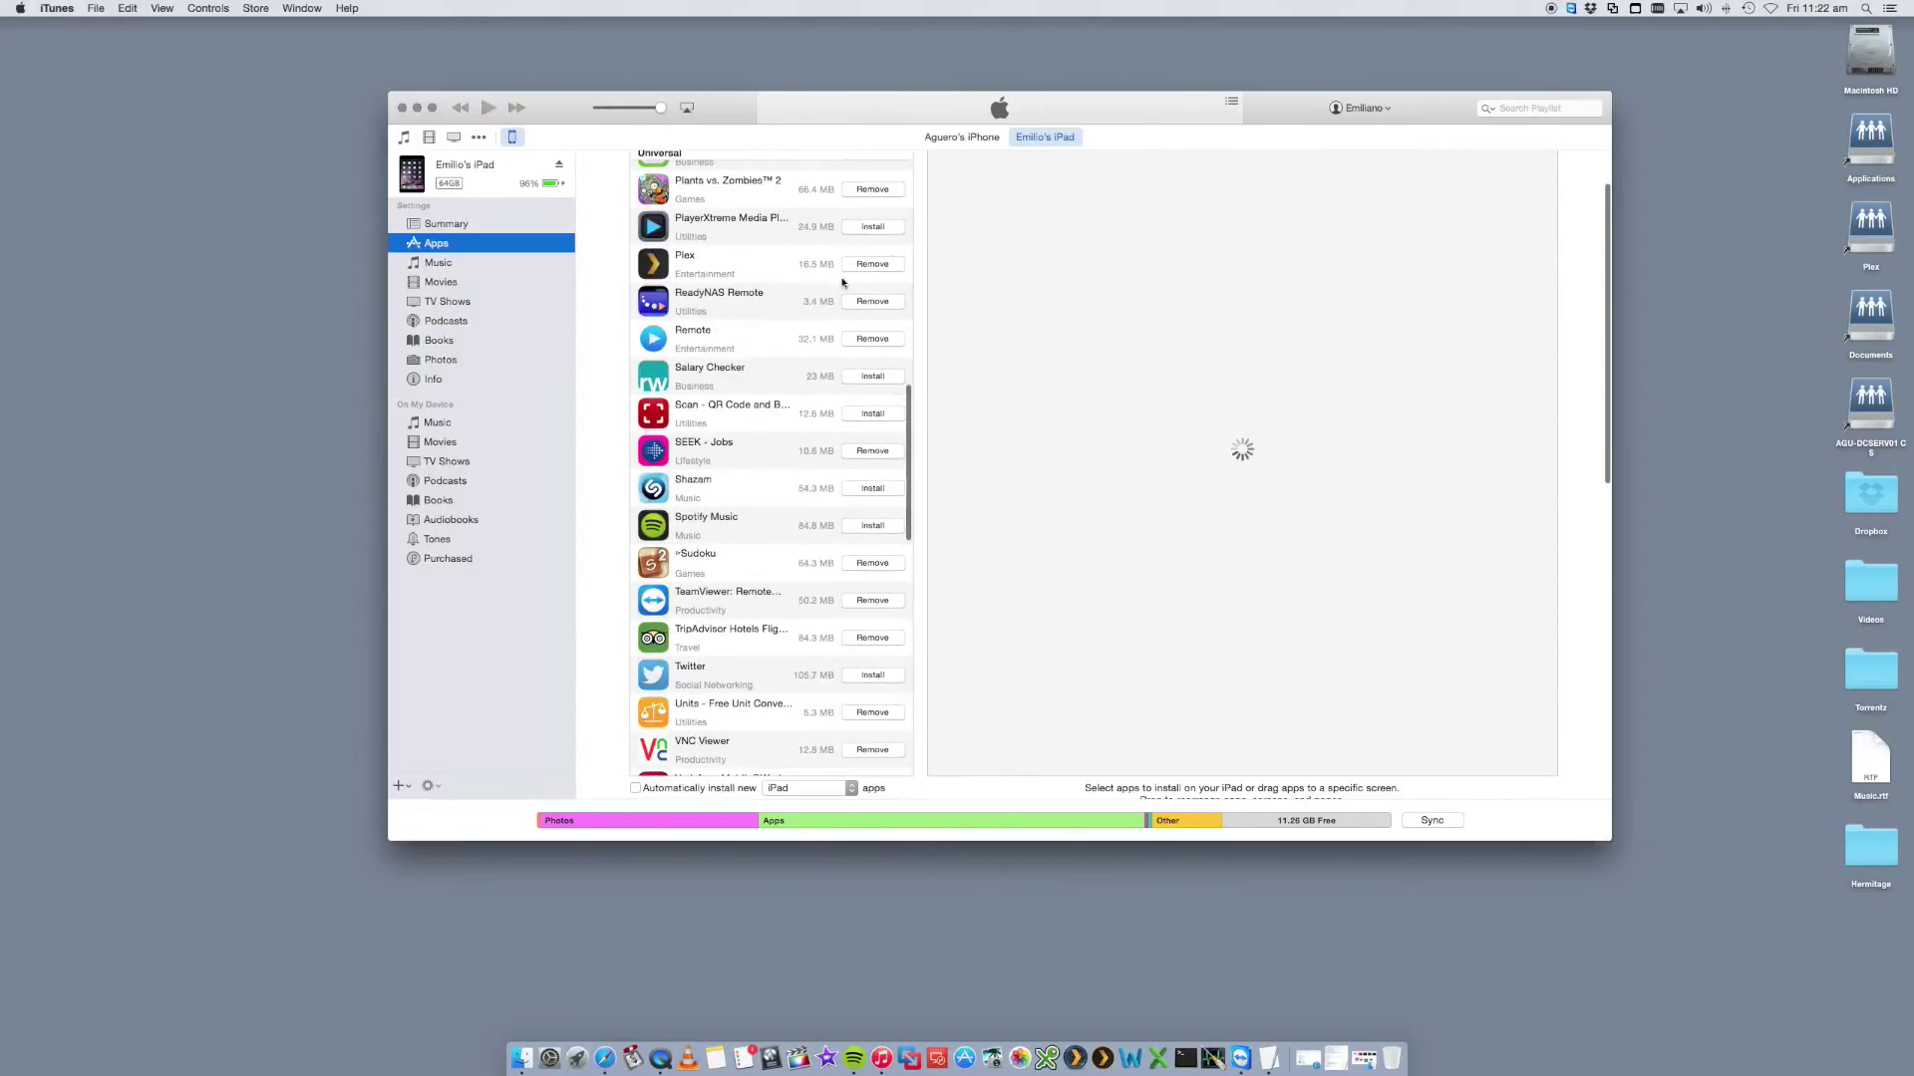
pyautogui.scroll(3, 792, 301)
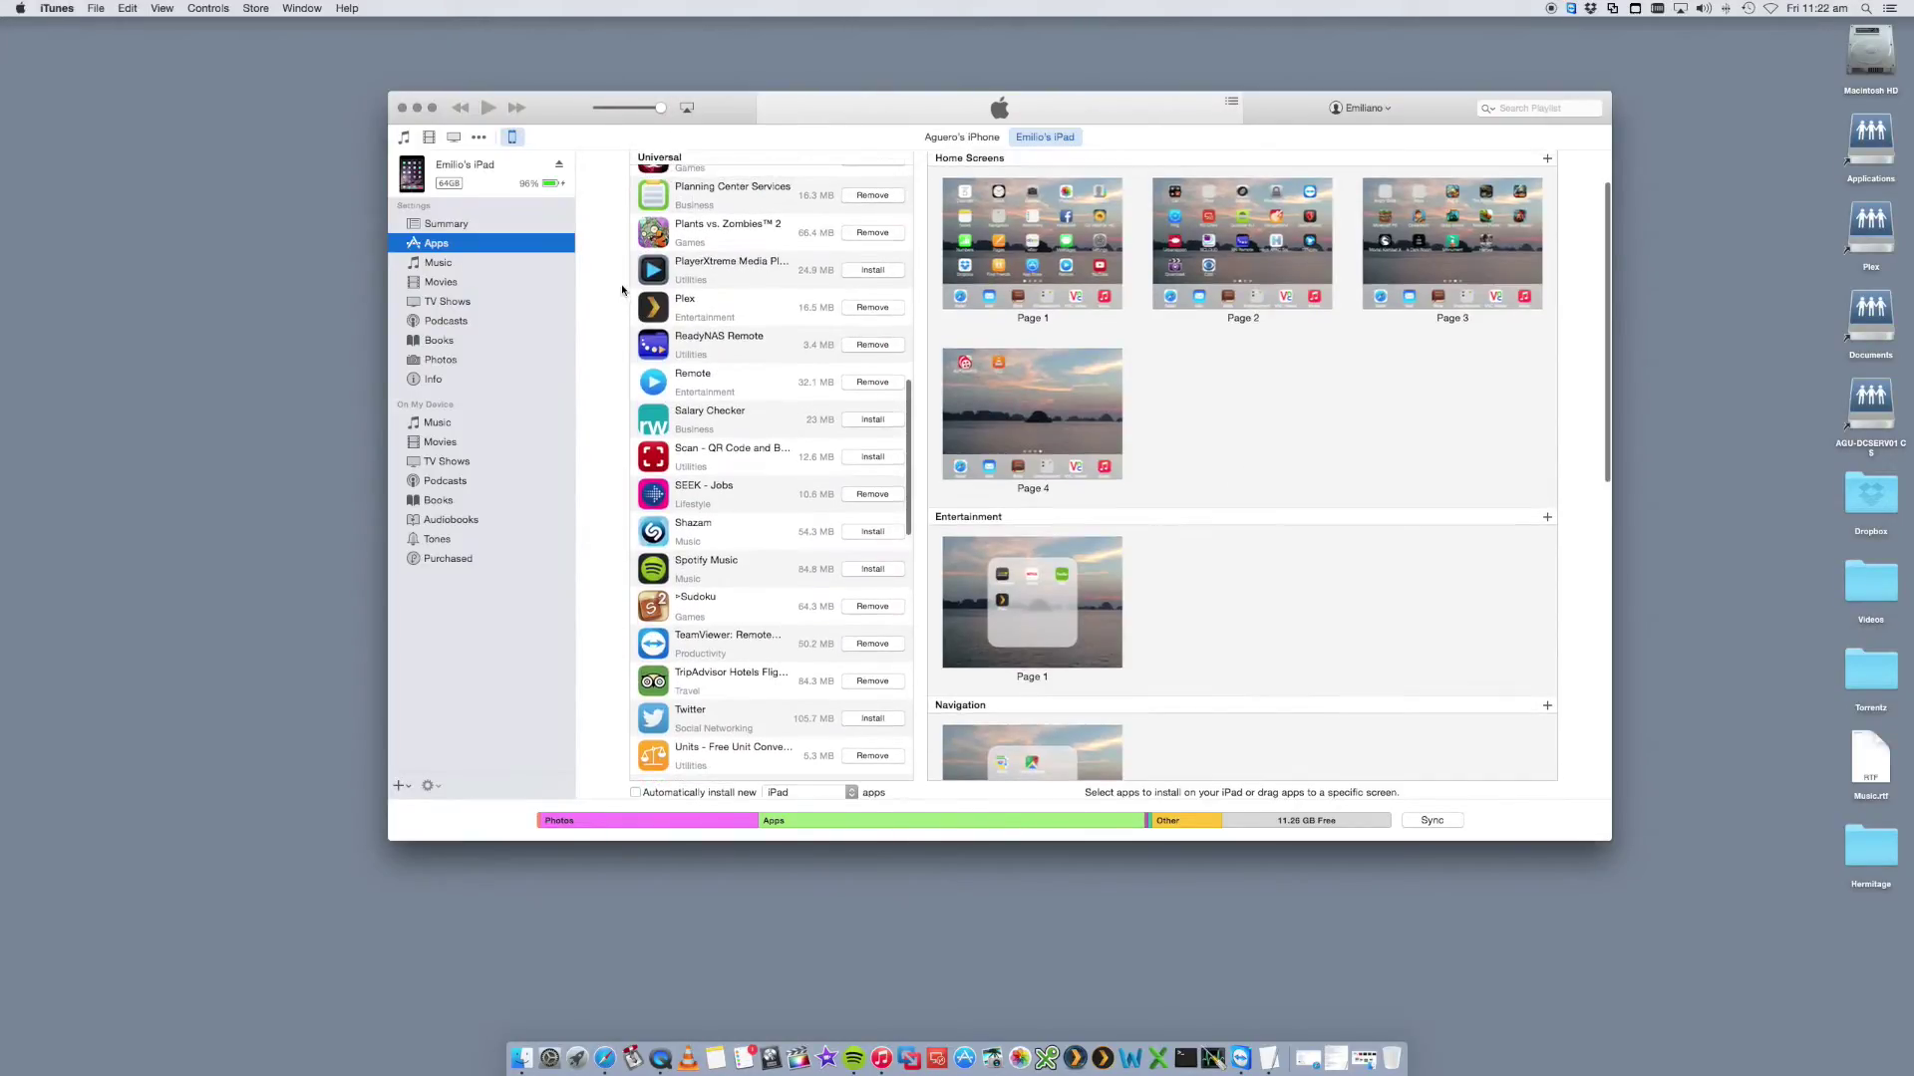
pyautogui.scroll(-5, 620, 289)
pyautogui.scroll(-8, 619, 289)
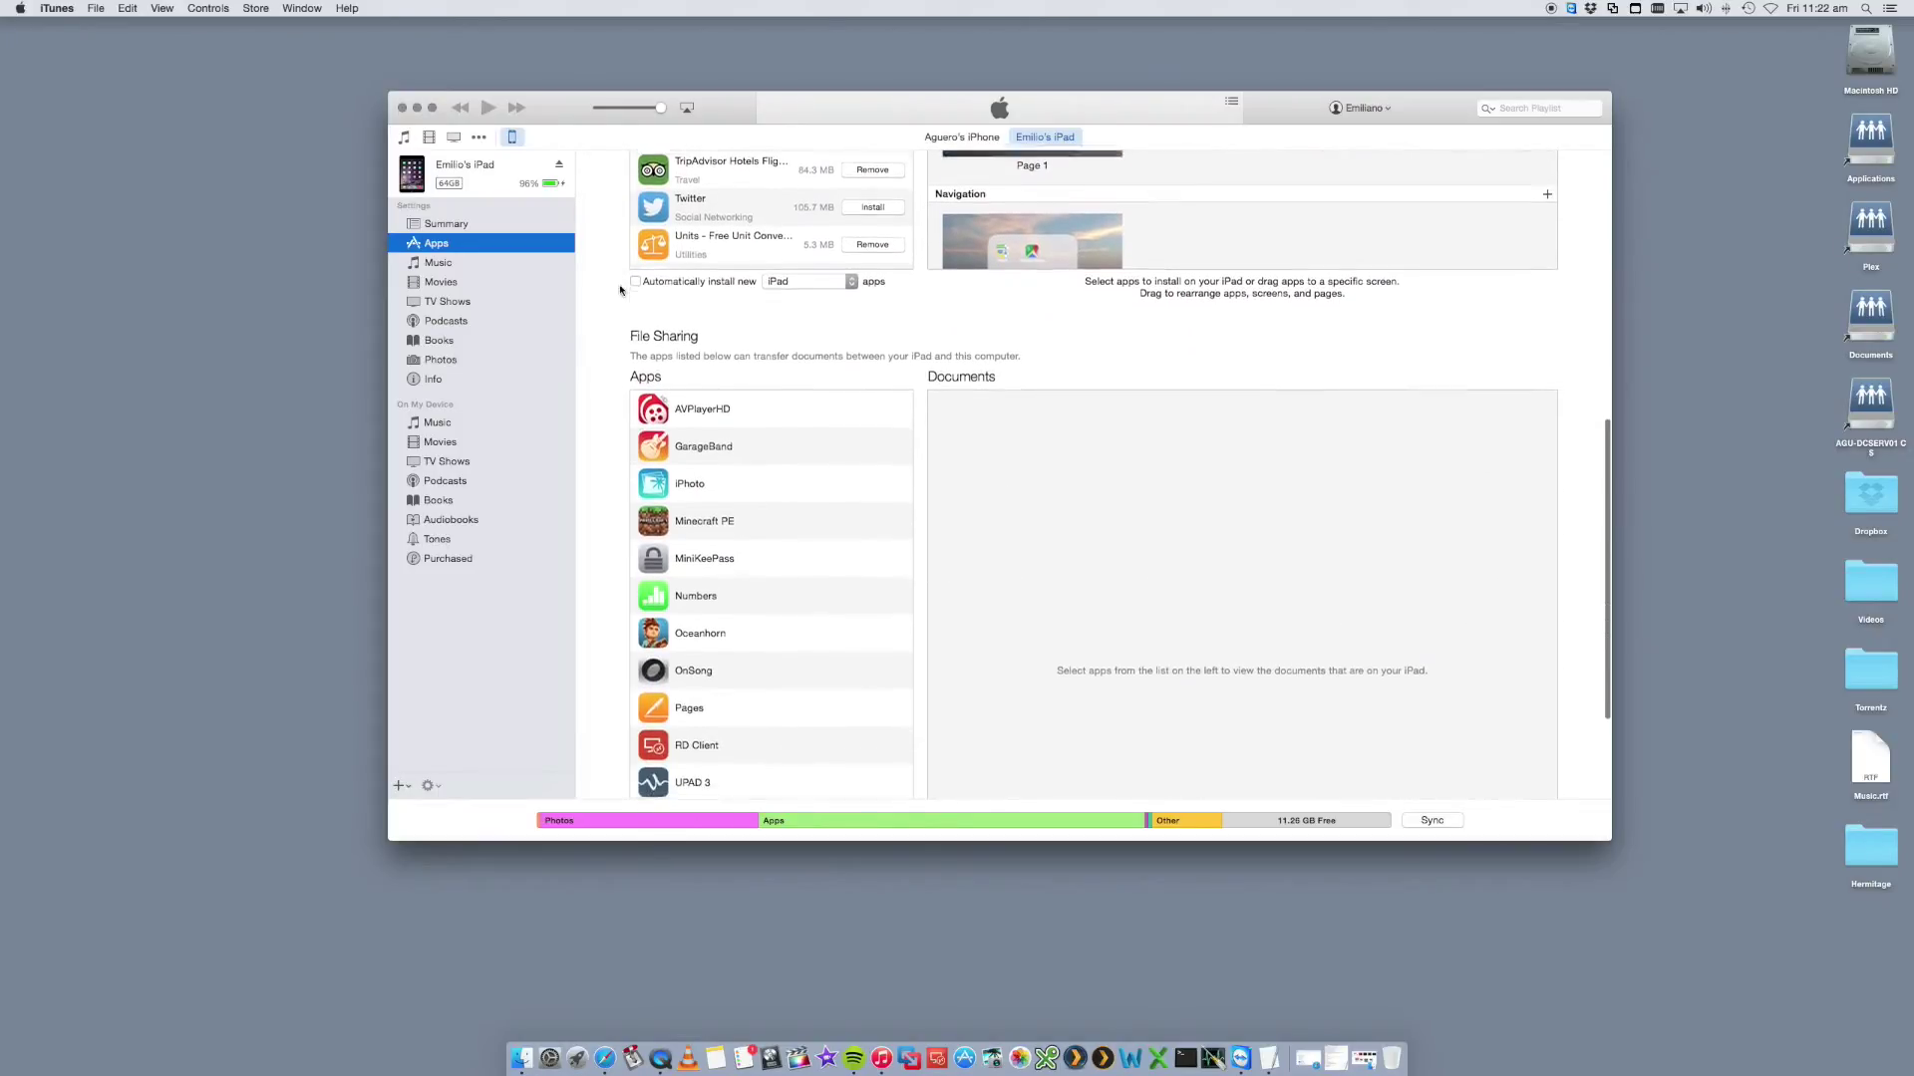
pyautogui.scroll(-1, 620, 289)
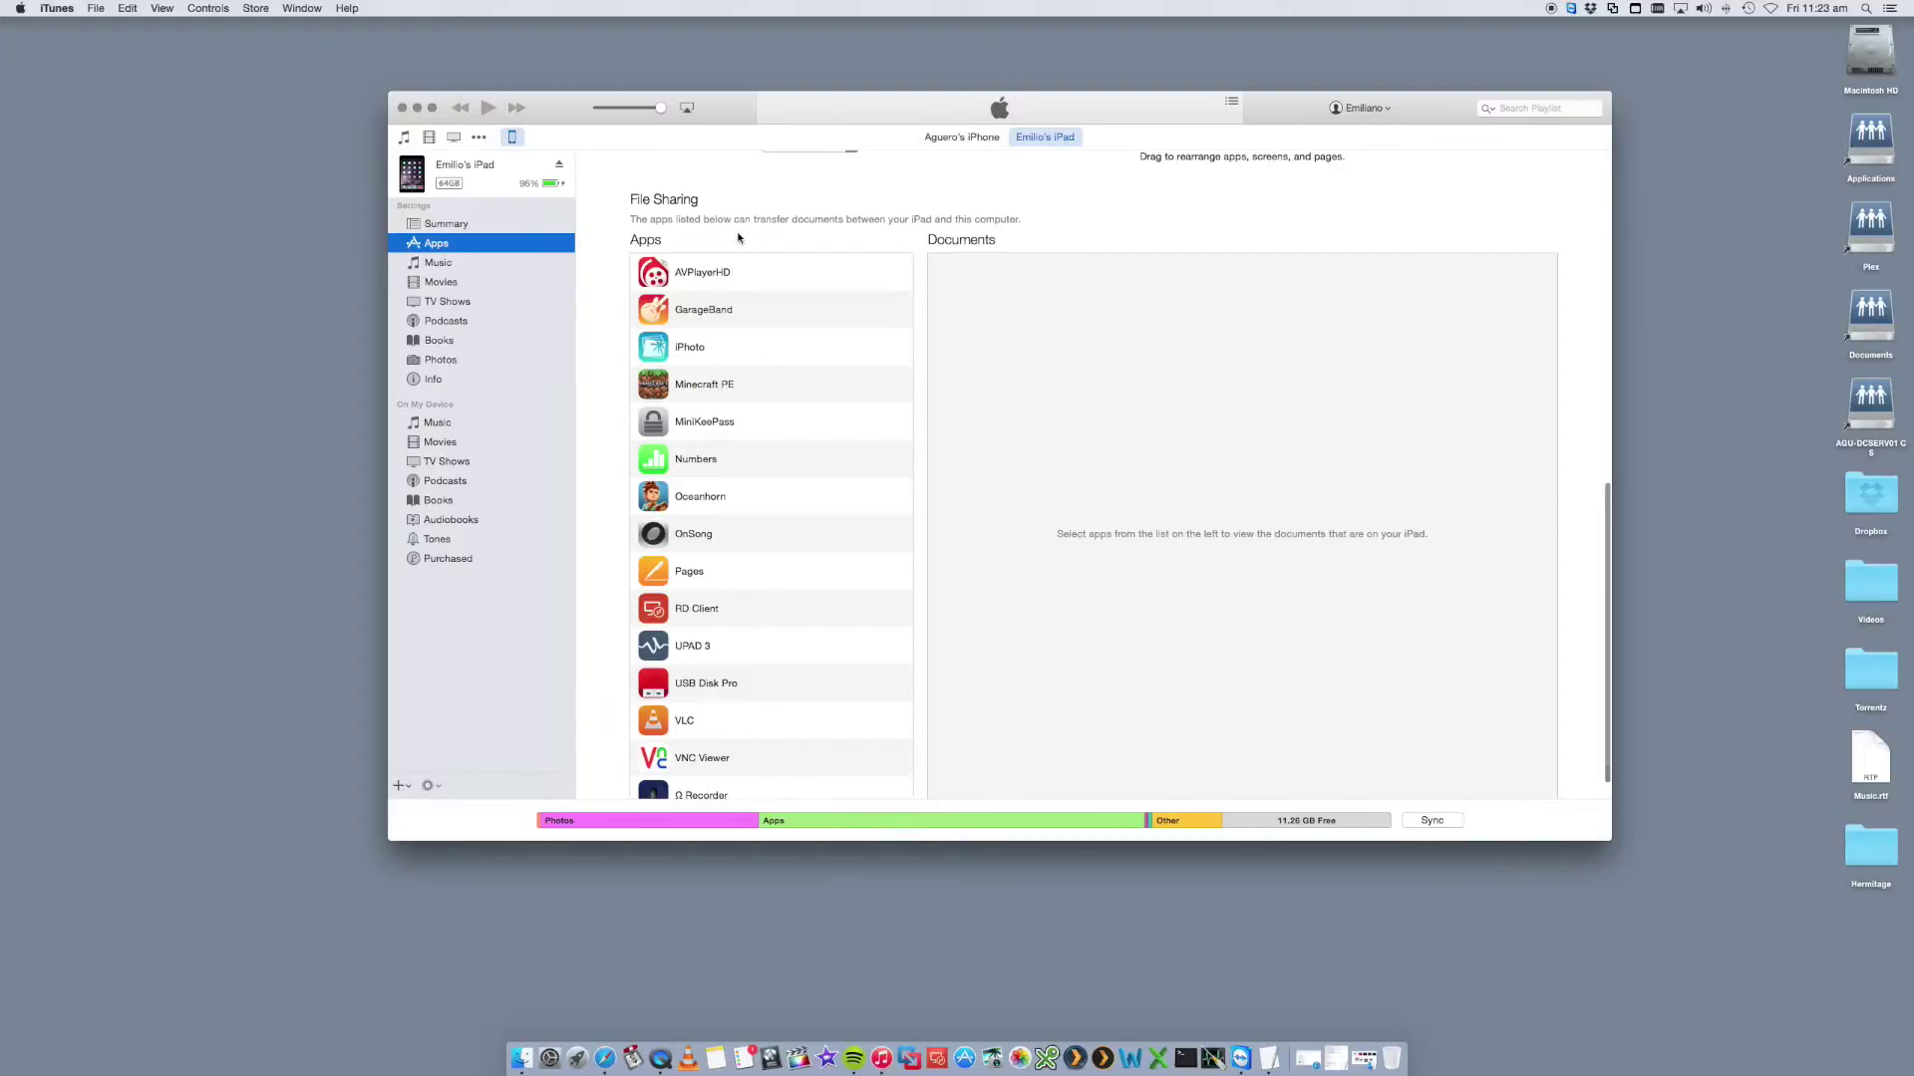
pyautogui.scroll(2, 738, 238)
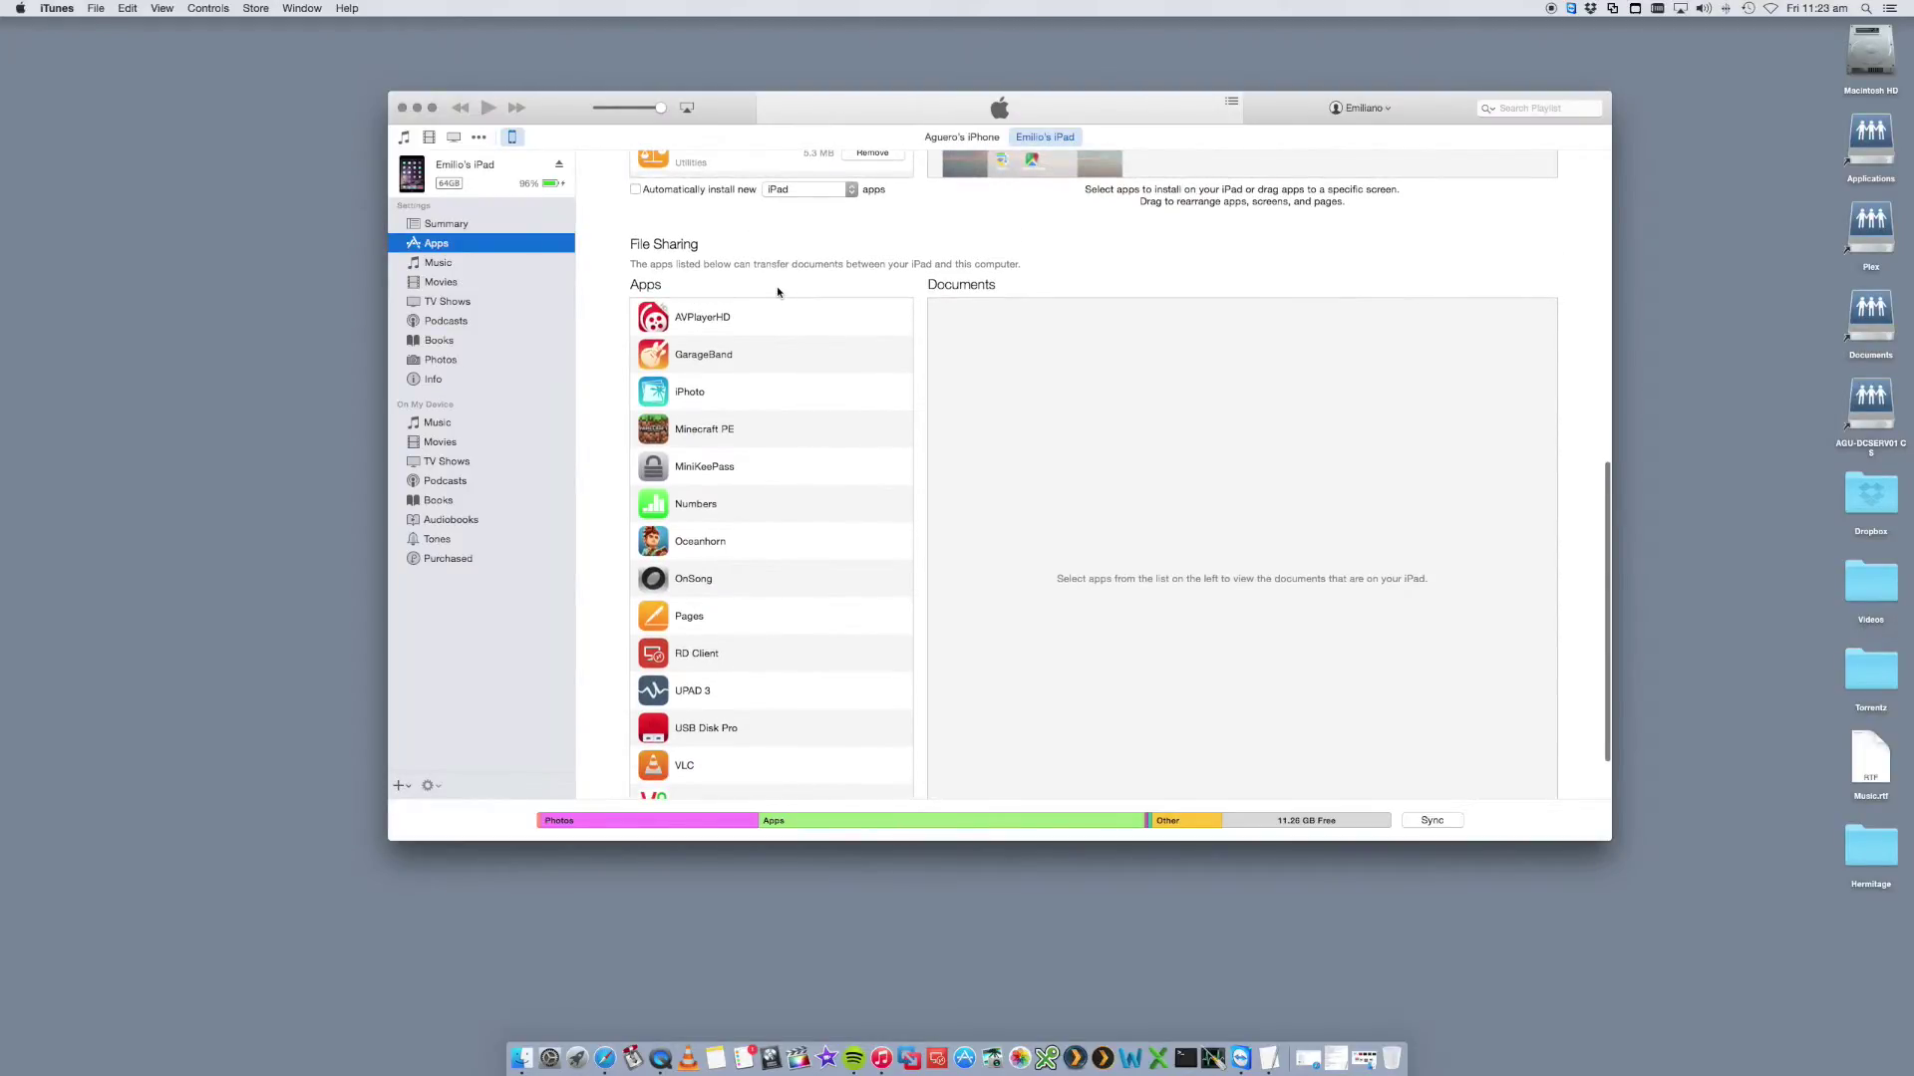
pyautogui.scroll(-1, 594, 377)
pyautogui.scroll(-2, 598, 376)
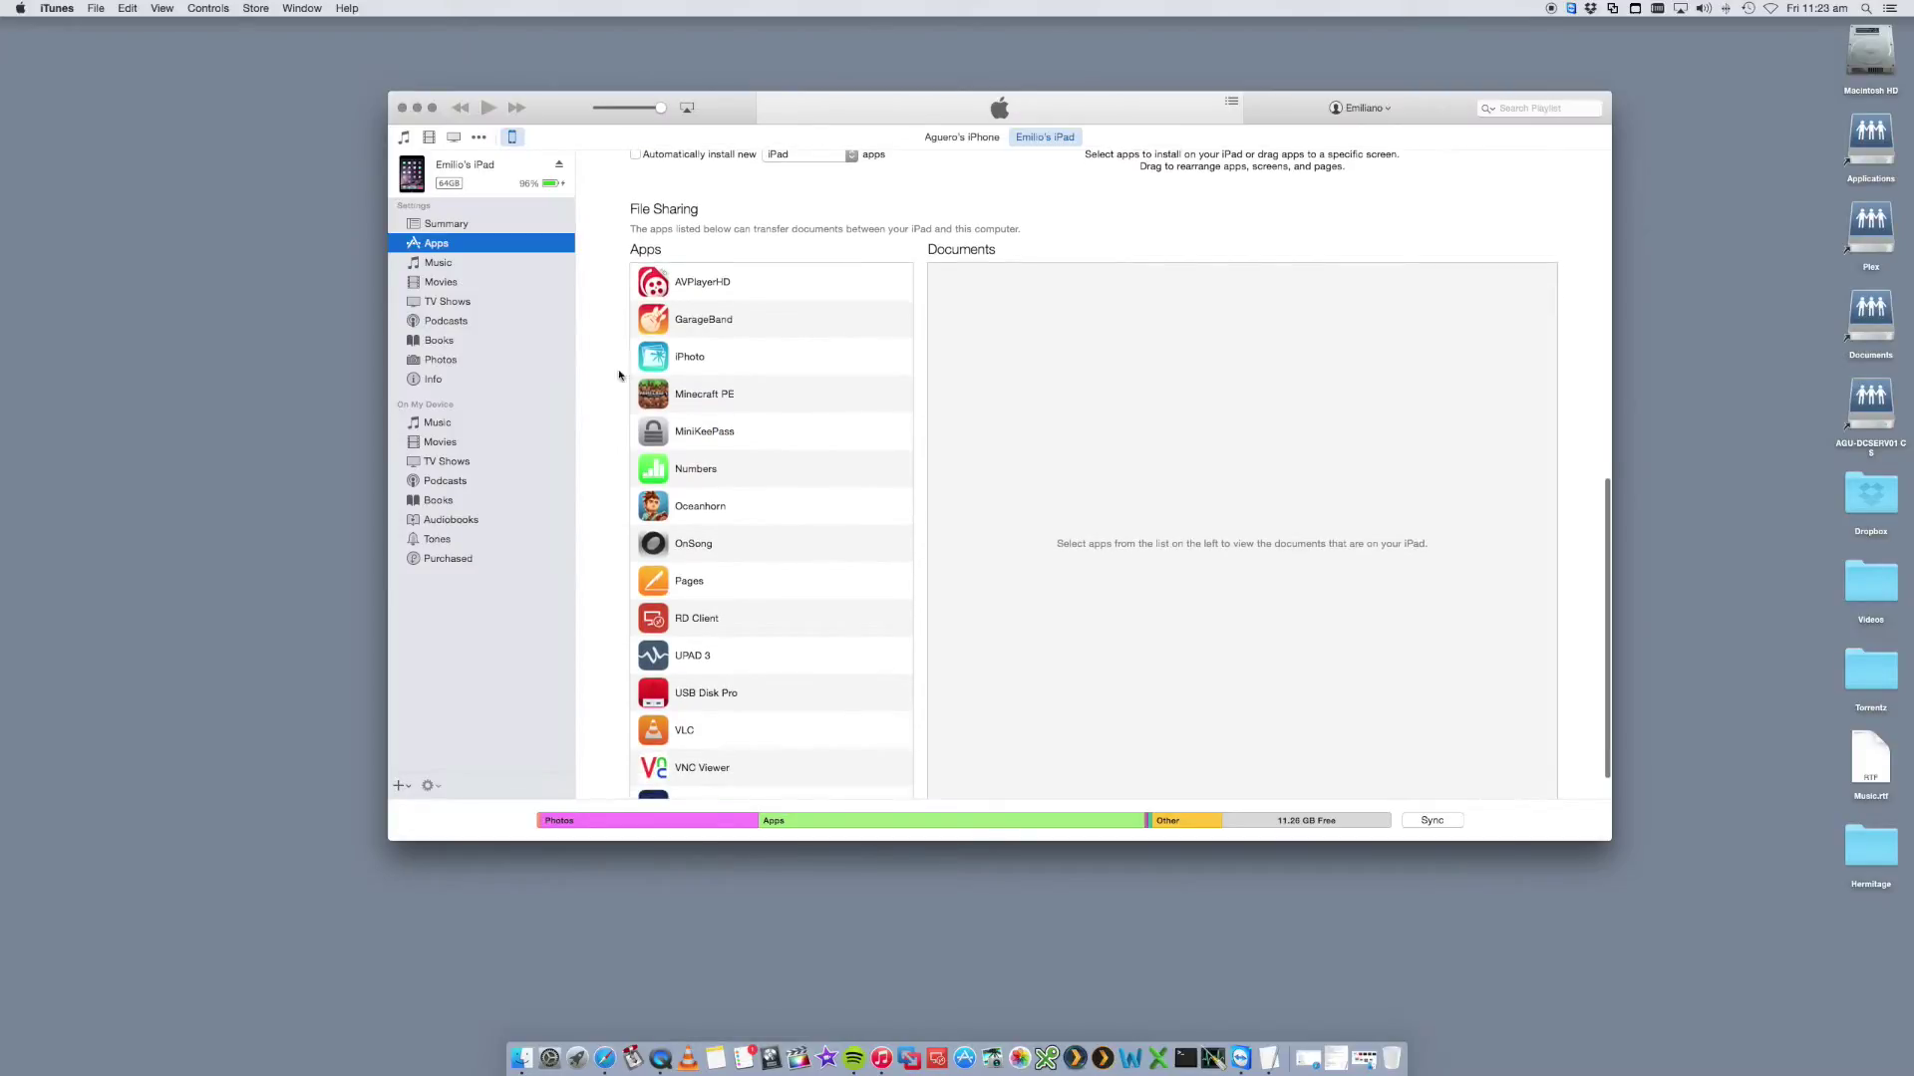
# - Compare AVPlayerHD's shared Vikings files with VLC's empty Documents list, ending on VLC
pyautogui.click(701, 285)
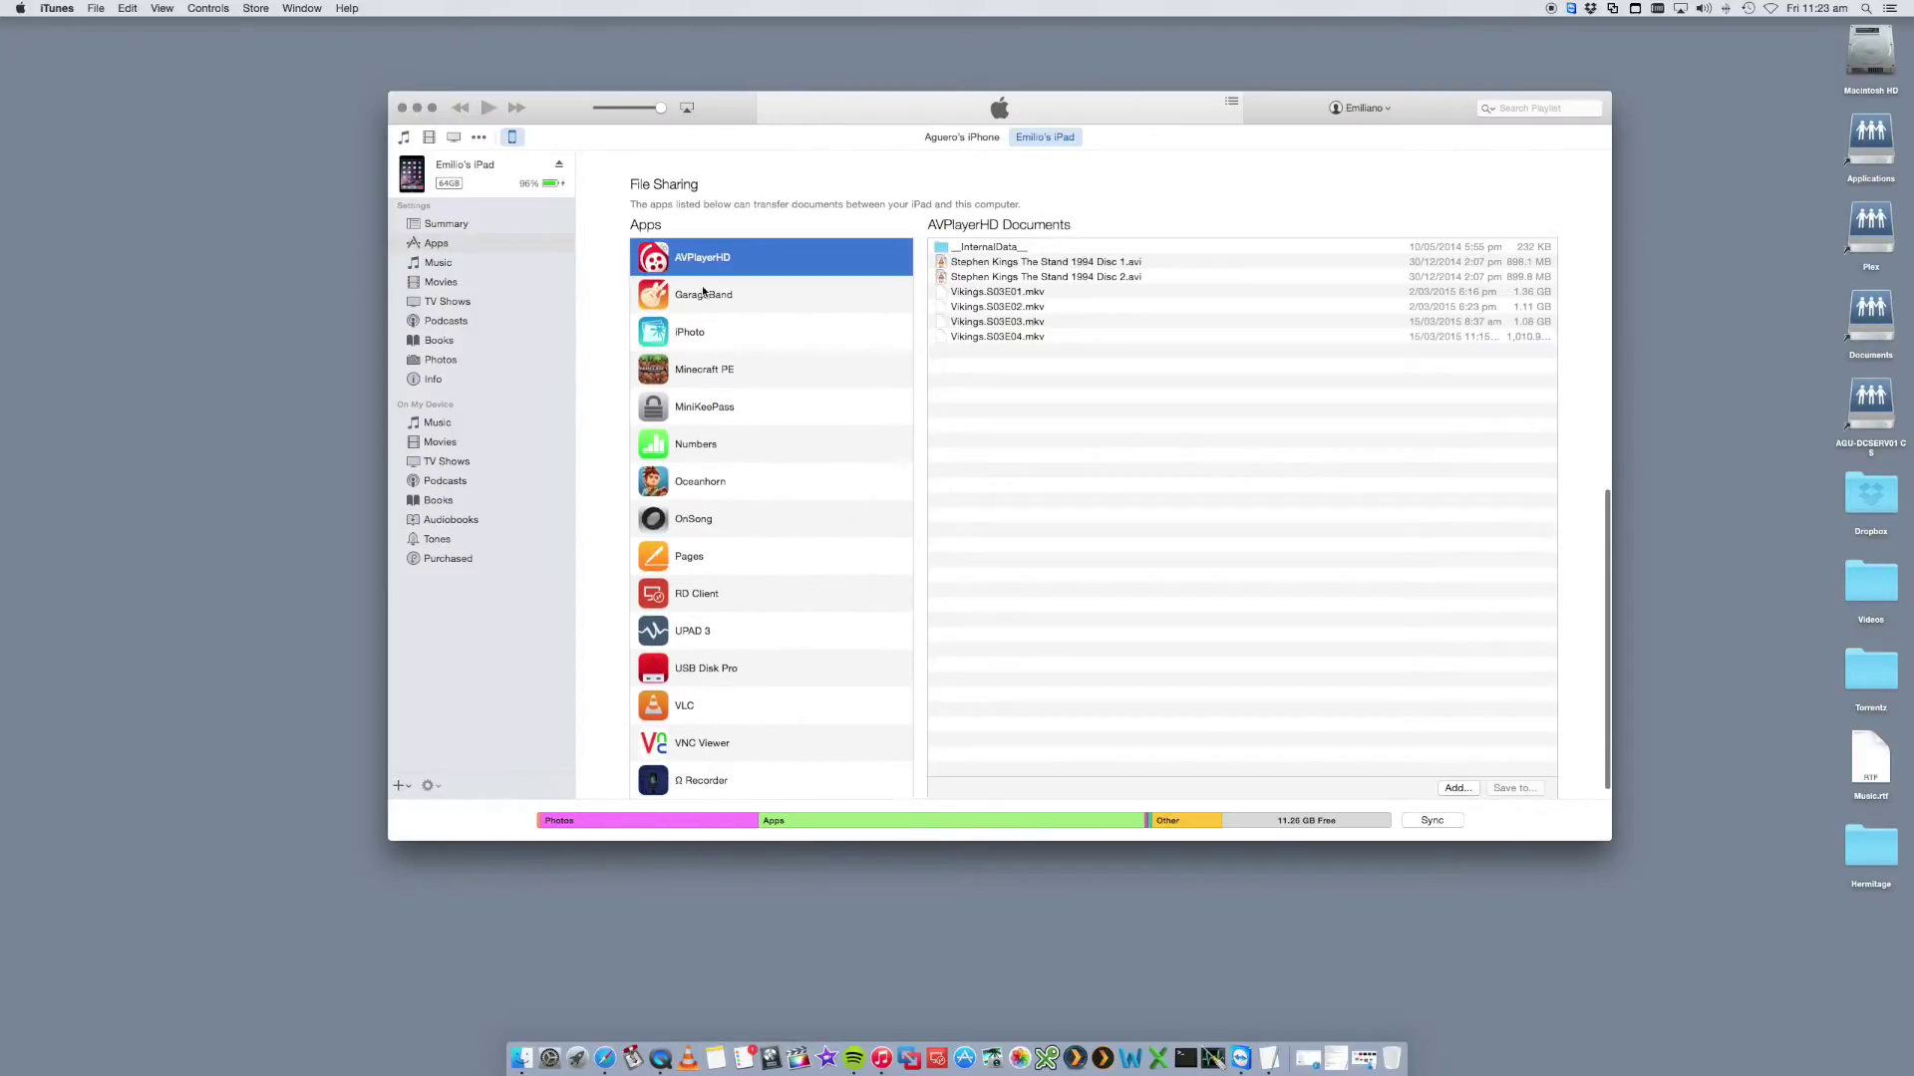
pyautogui.click(688, 707)
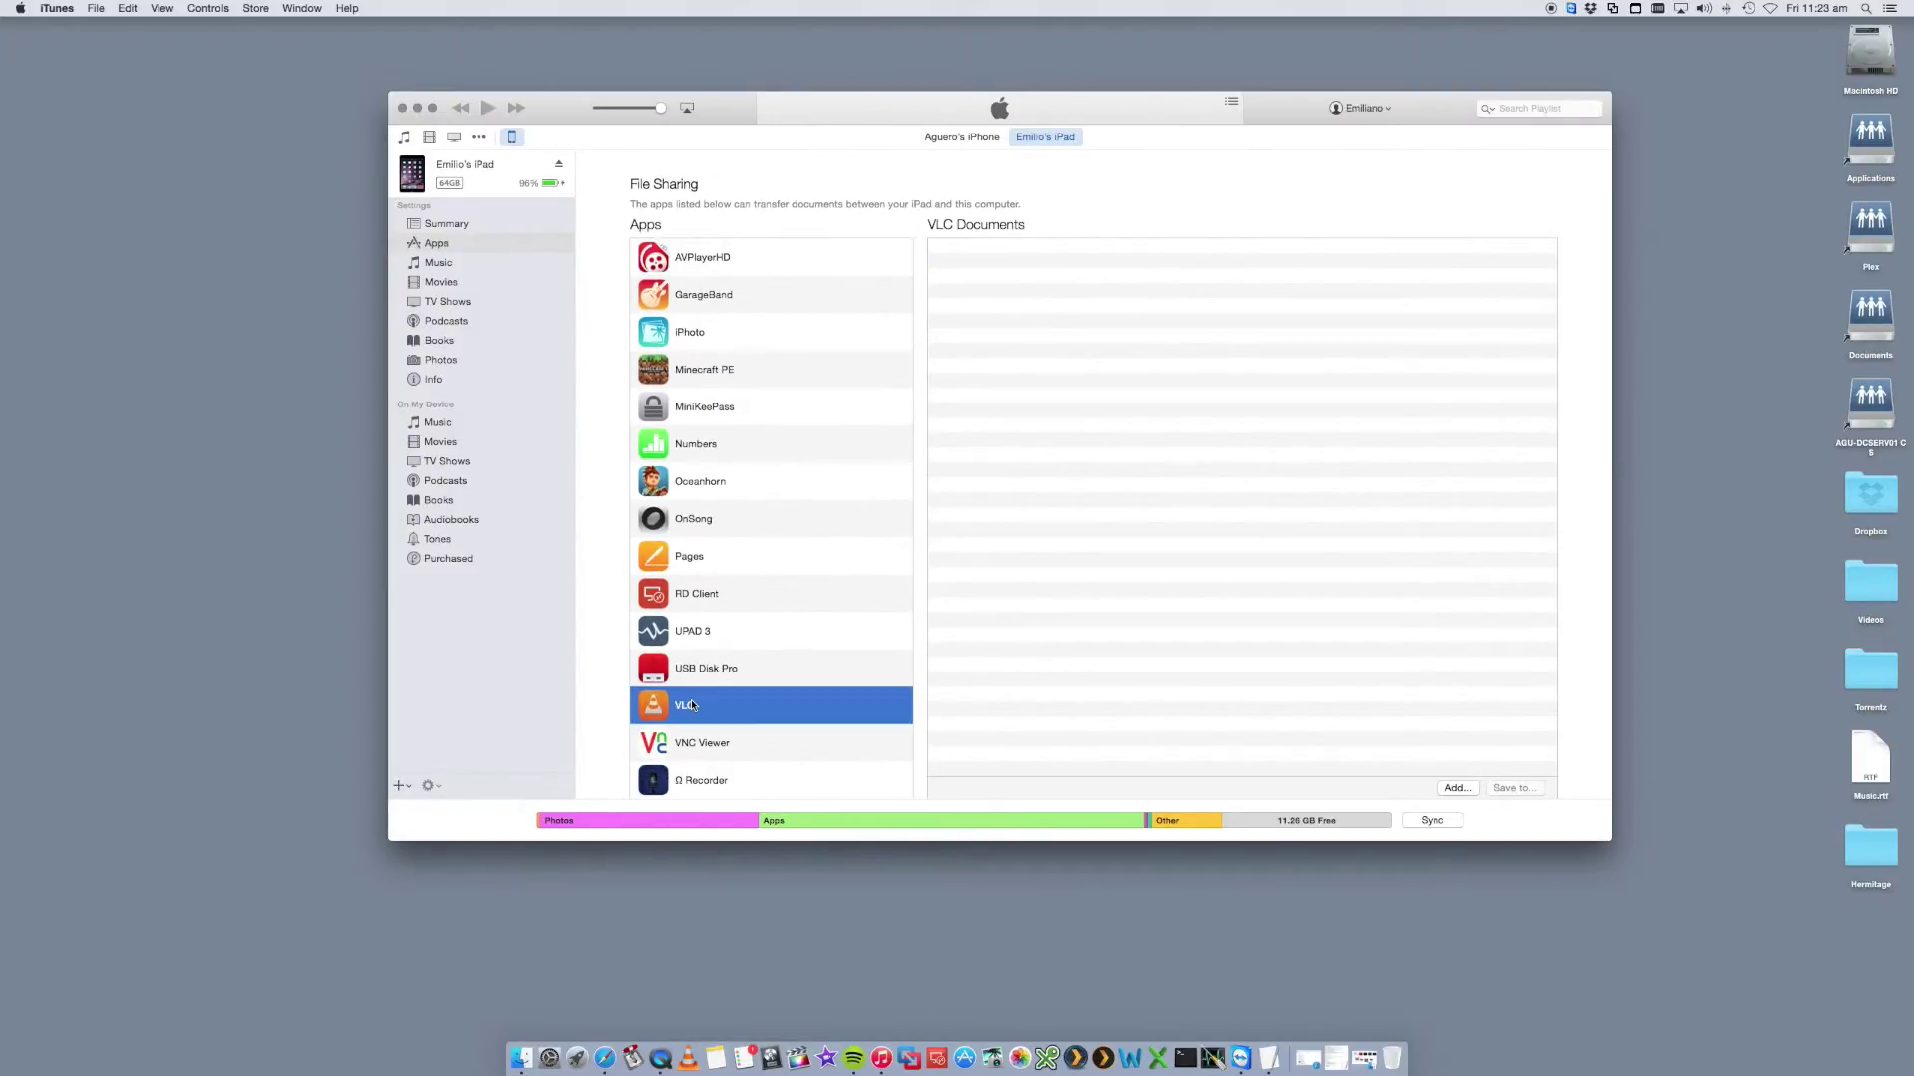
pyautogui.click(713, 261)
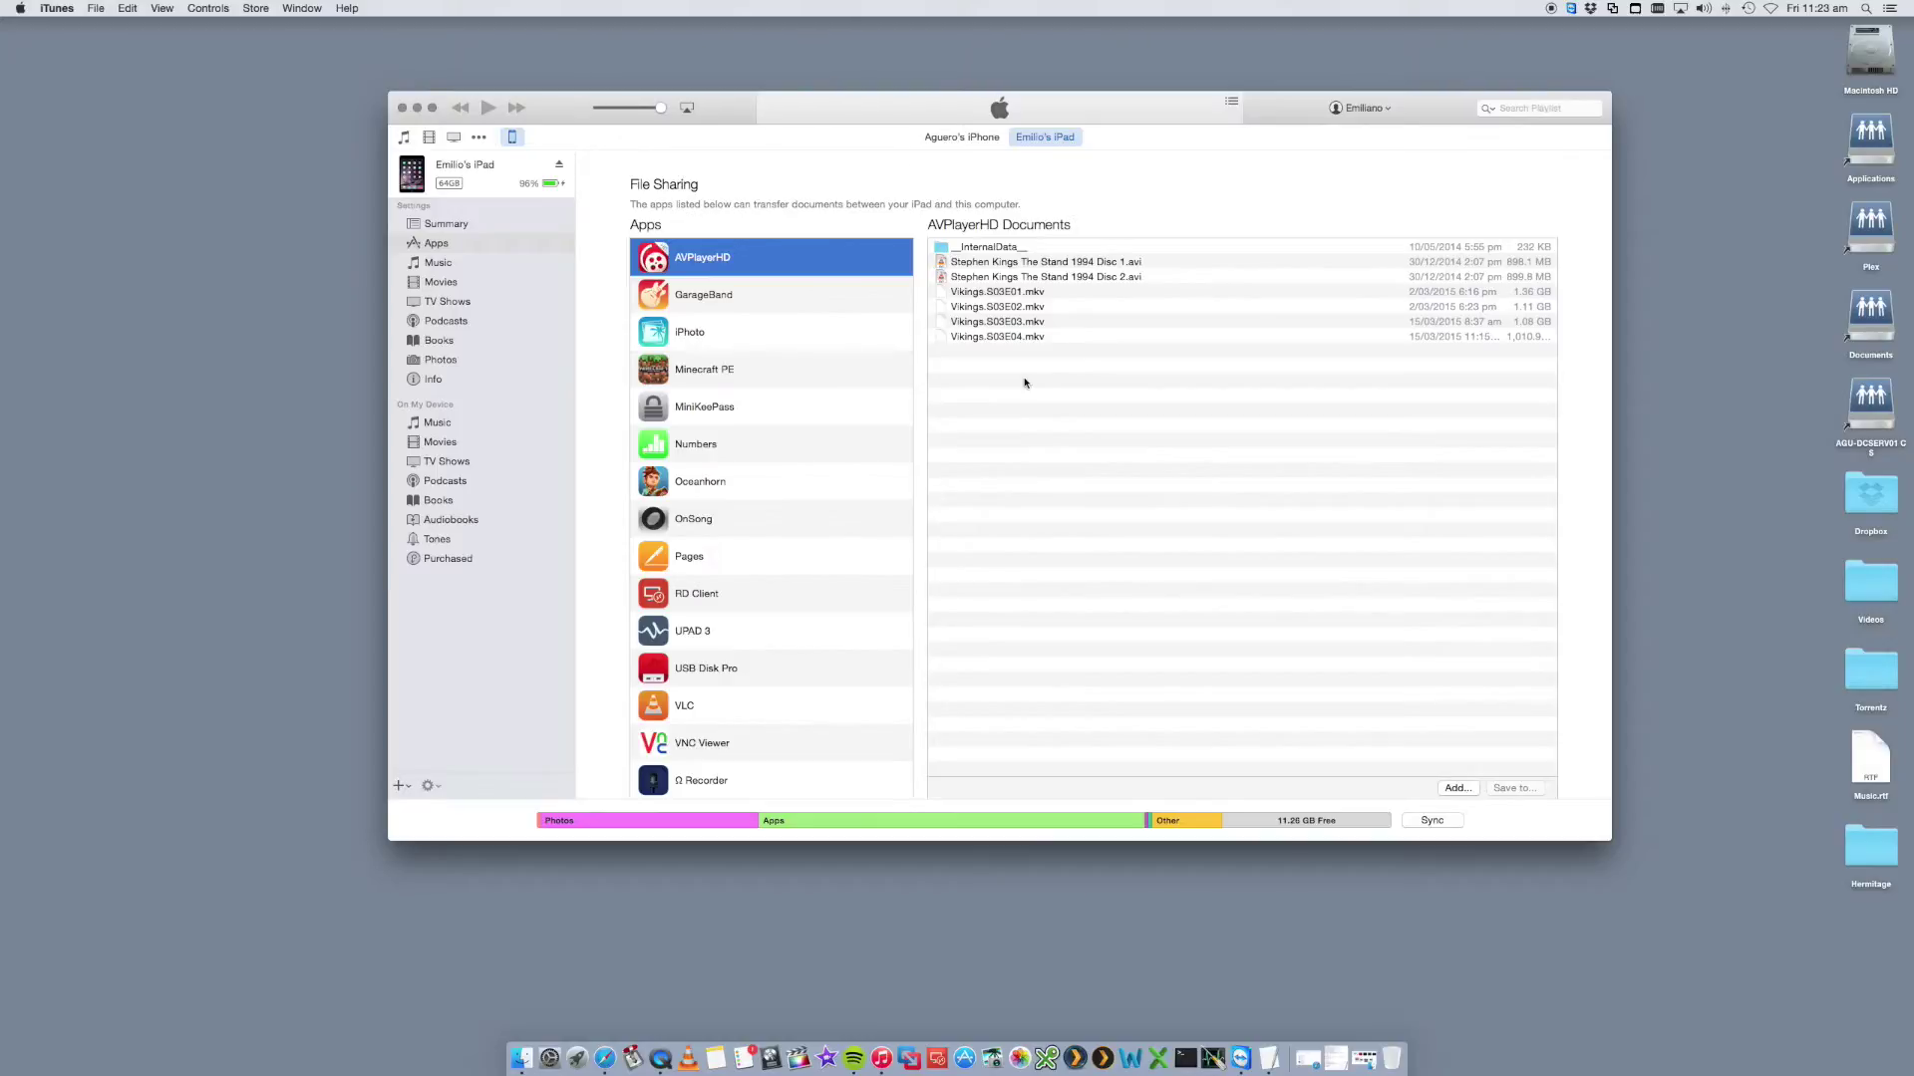
pyautogui.click(862, 711)
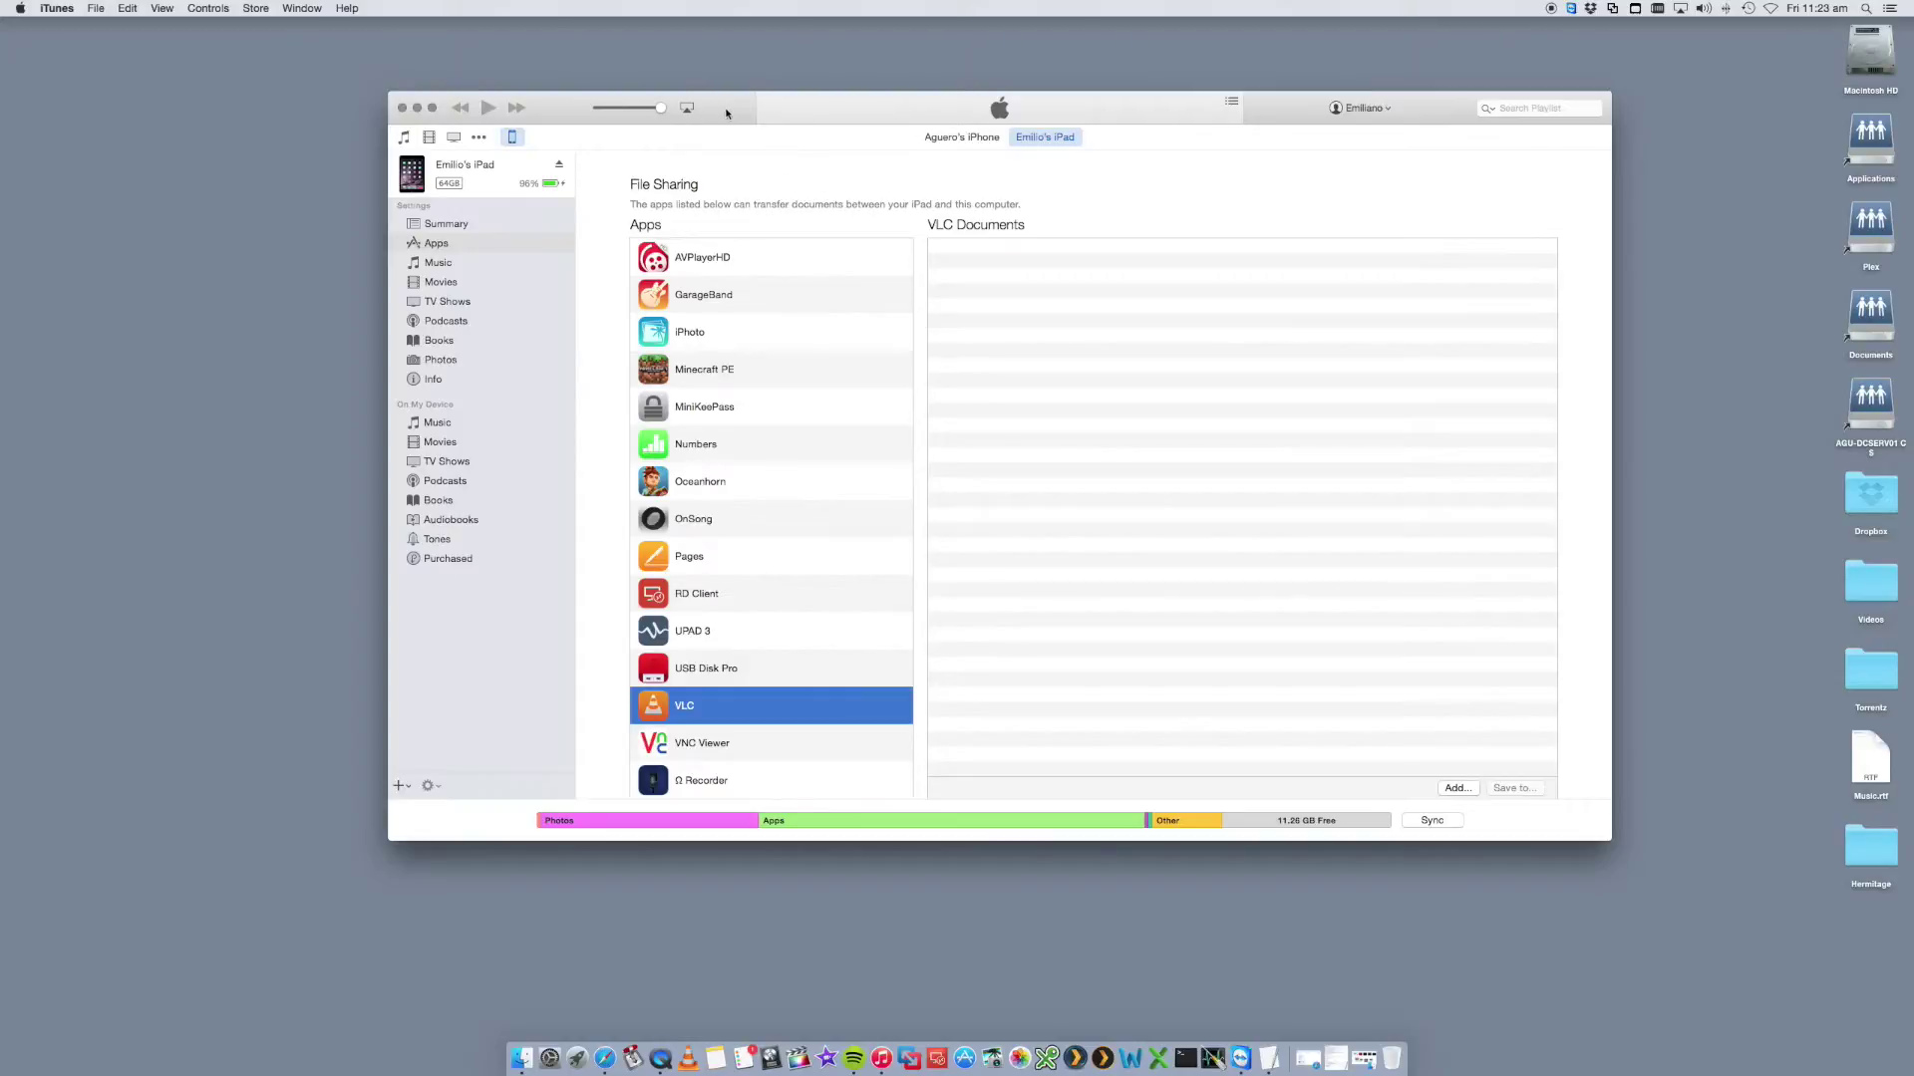
pyautogui.moveTo(727, 114); pyautogui.dragTo(680, 113)
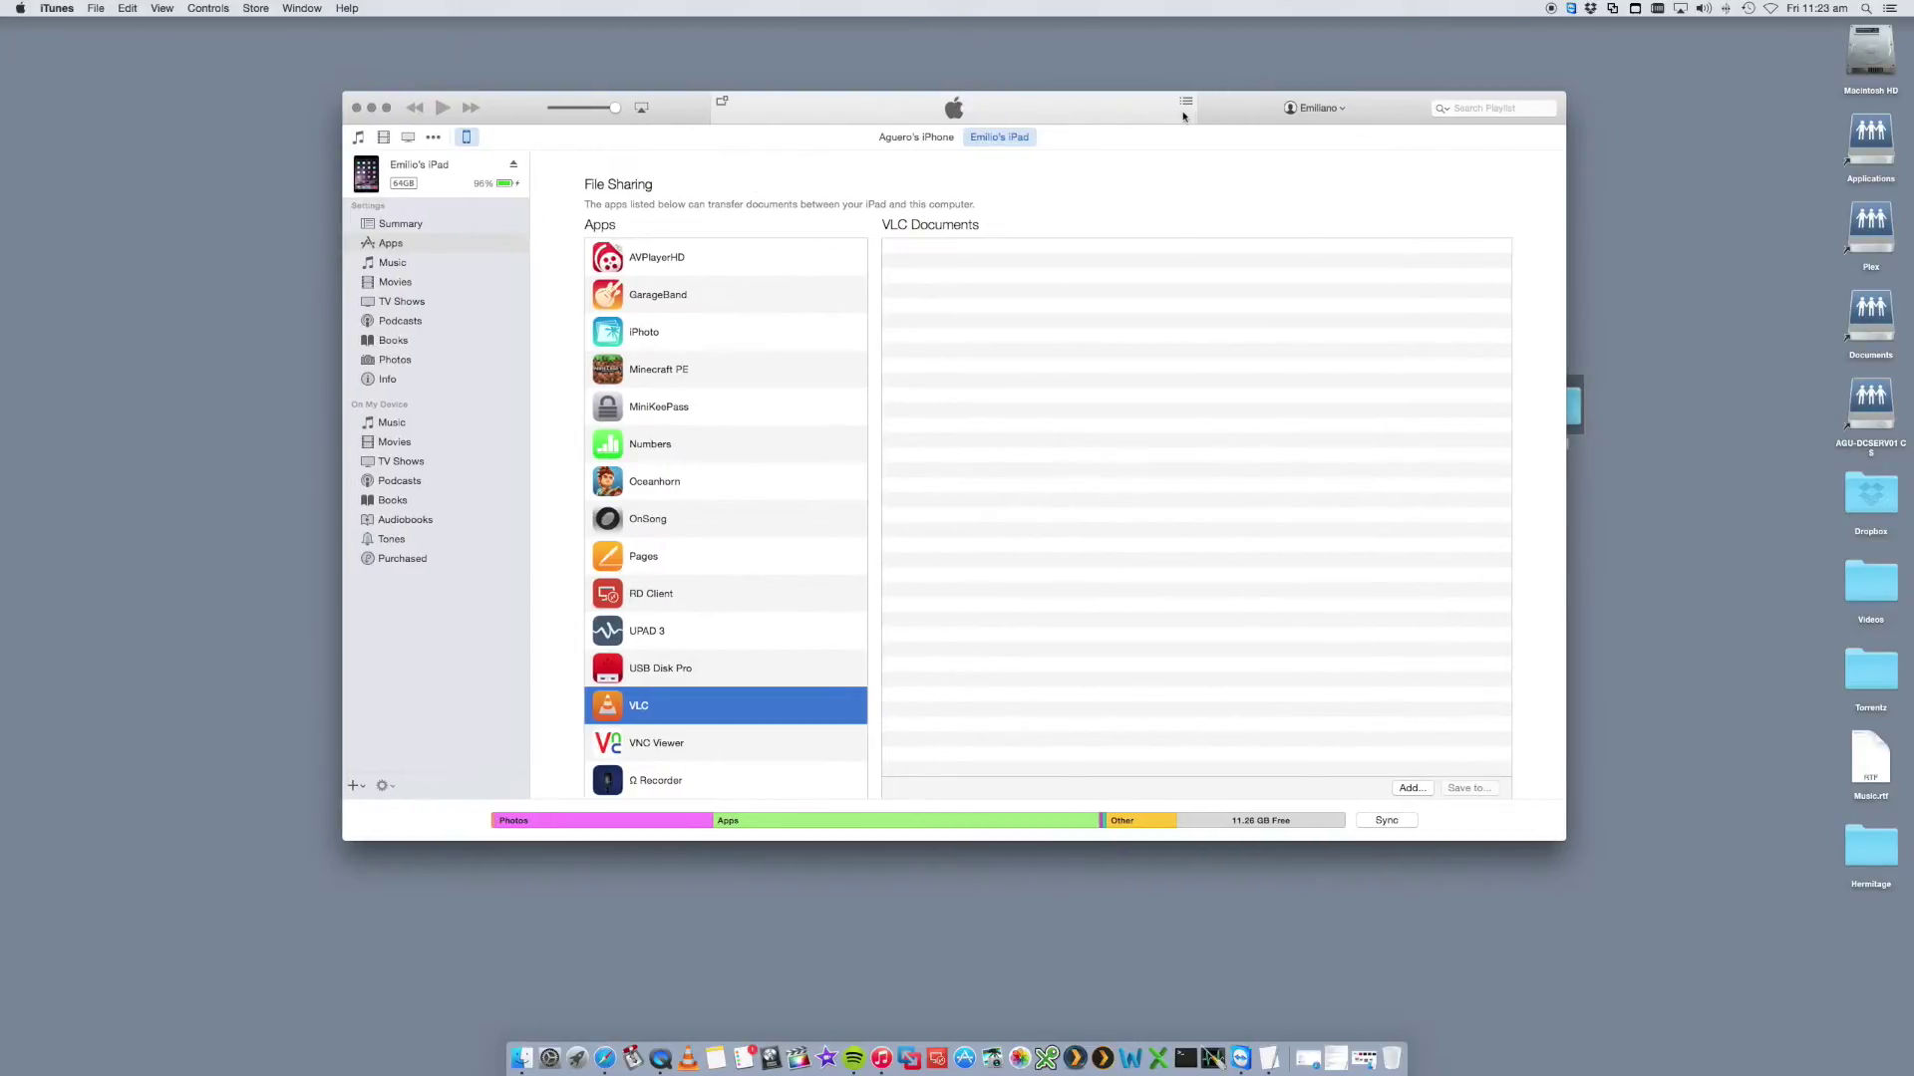
# - Shift iTunes left and open the desktop Media folder beside it
pyautogui.moveTo(1206, 115); pyautogui.dragTo(1088, 120)
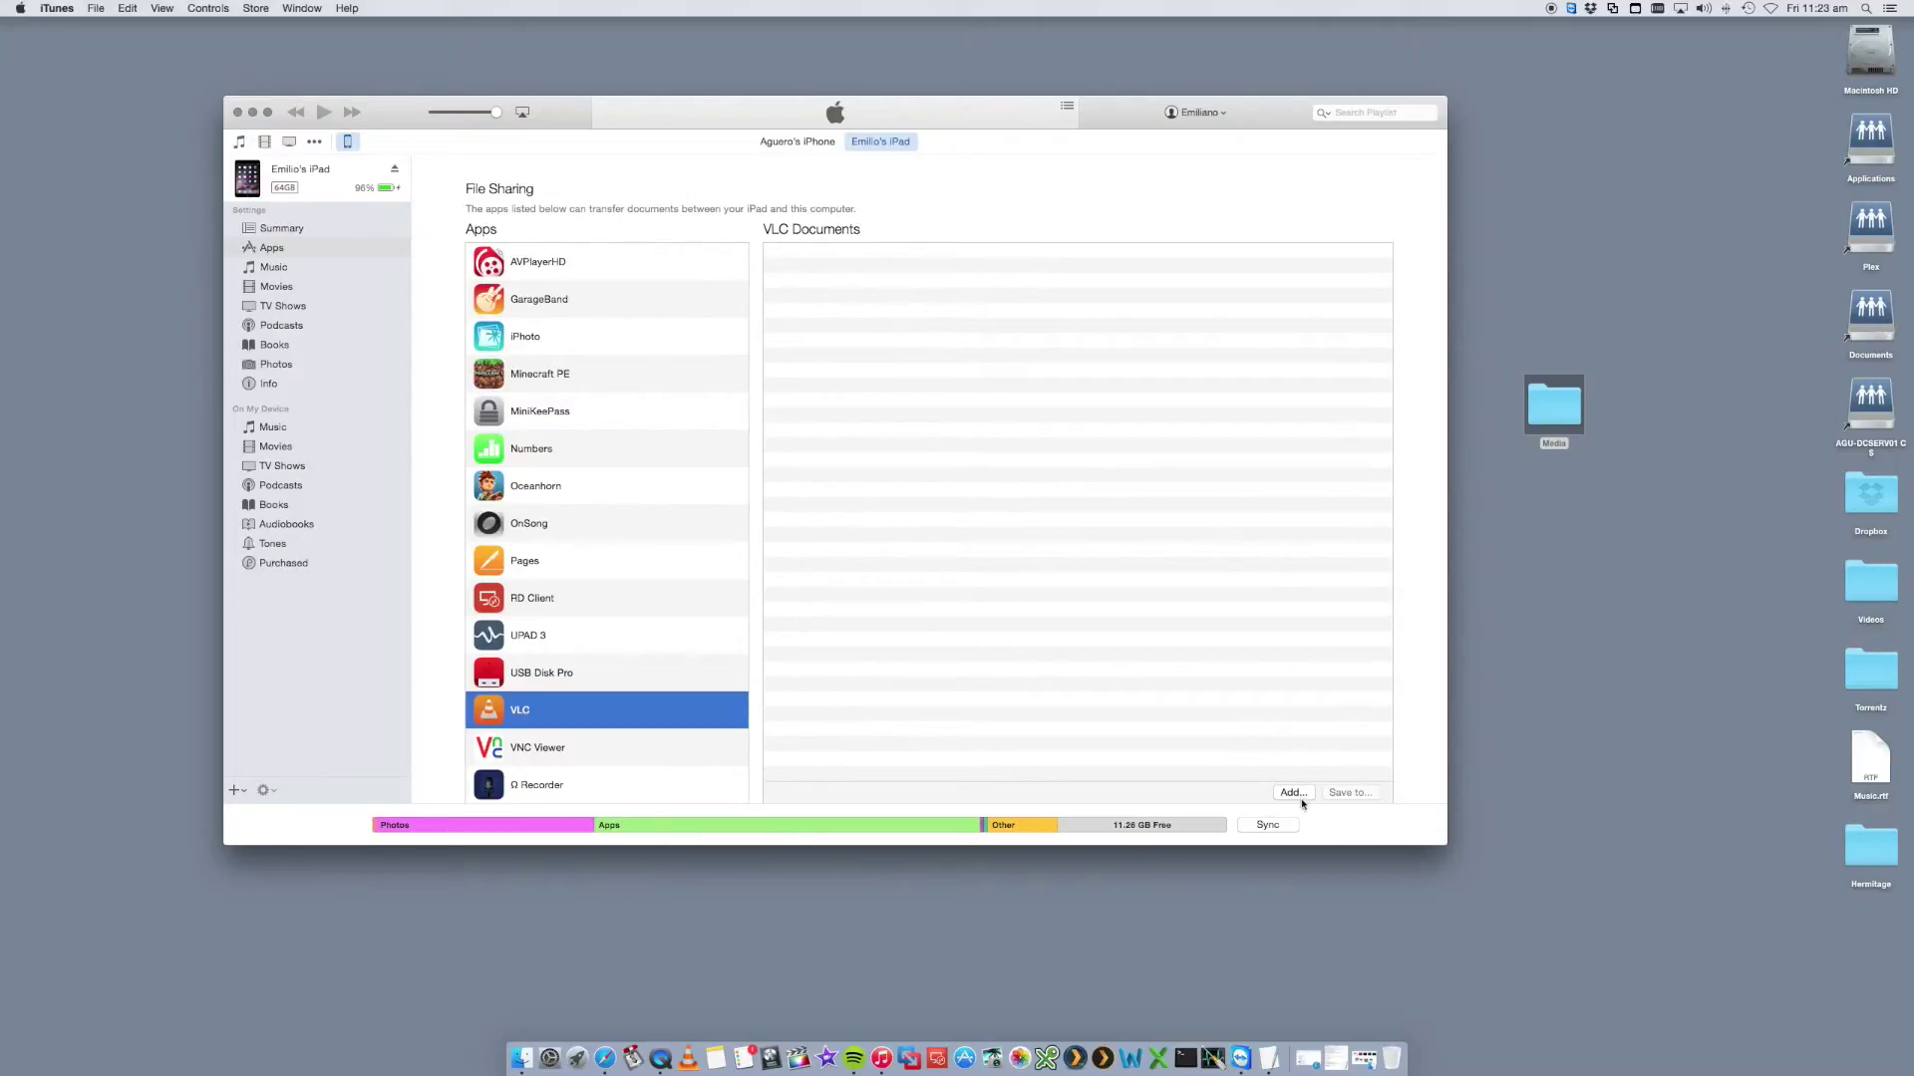
pyautogui.click(1558, 431)
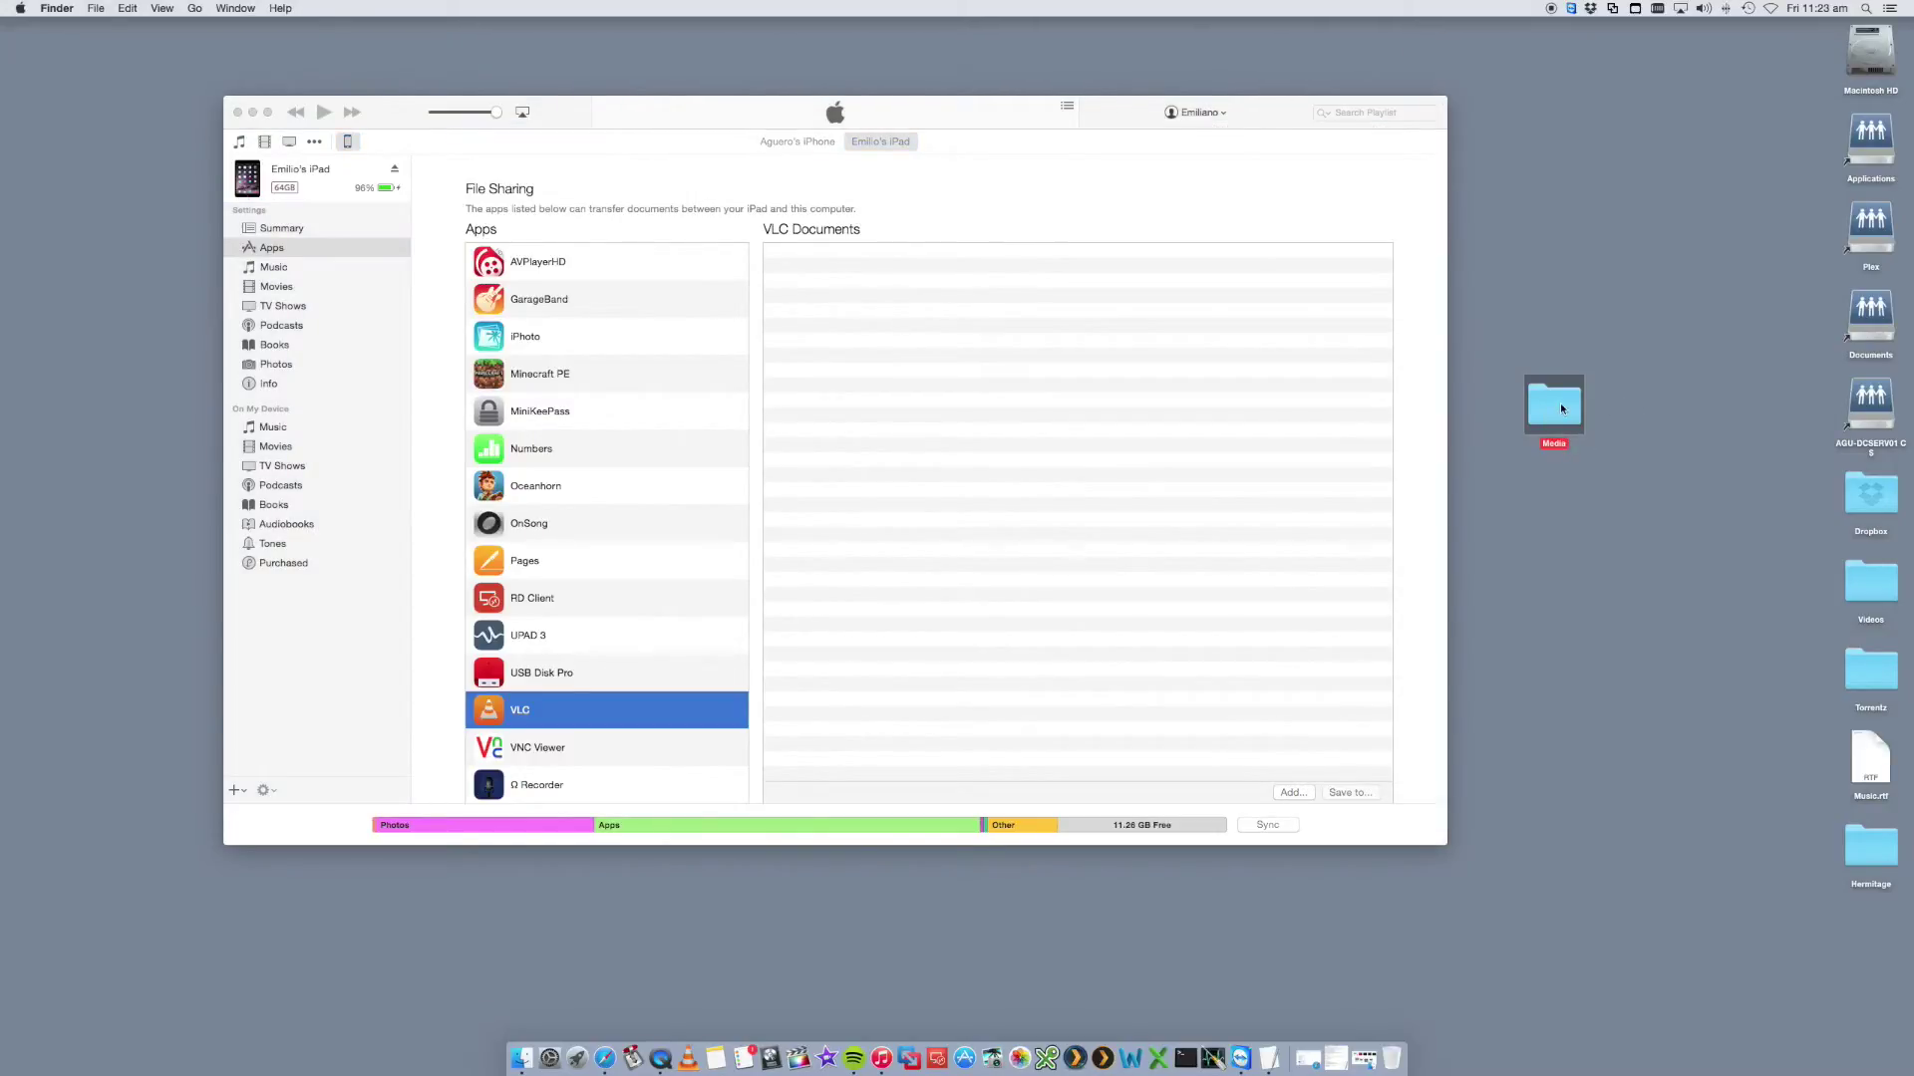
pyautogui.doubleClick(1561, 408)
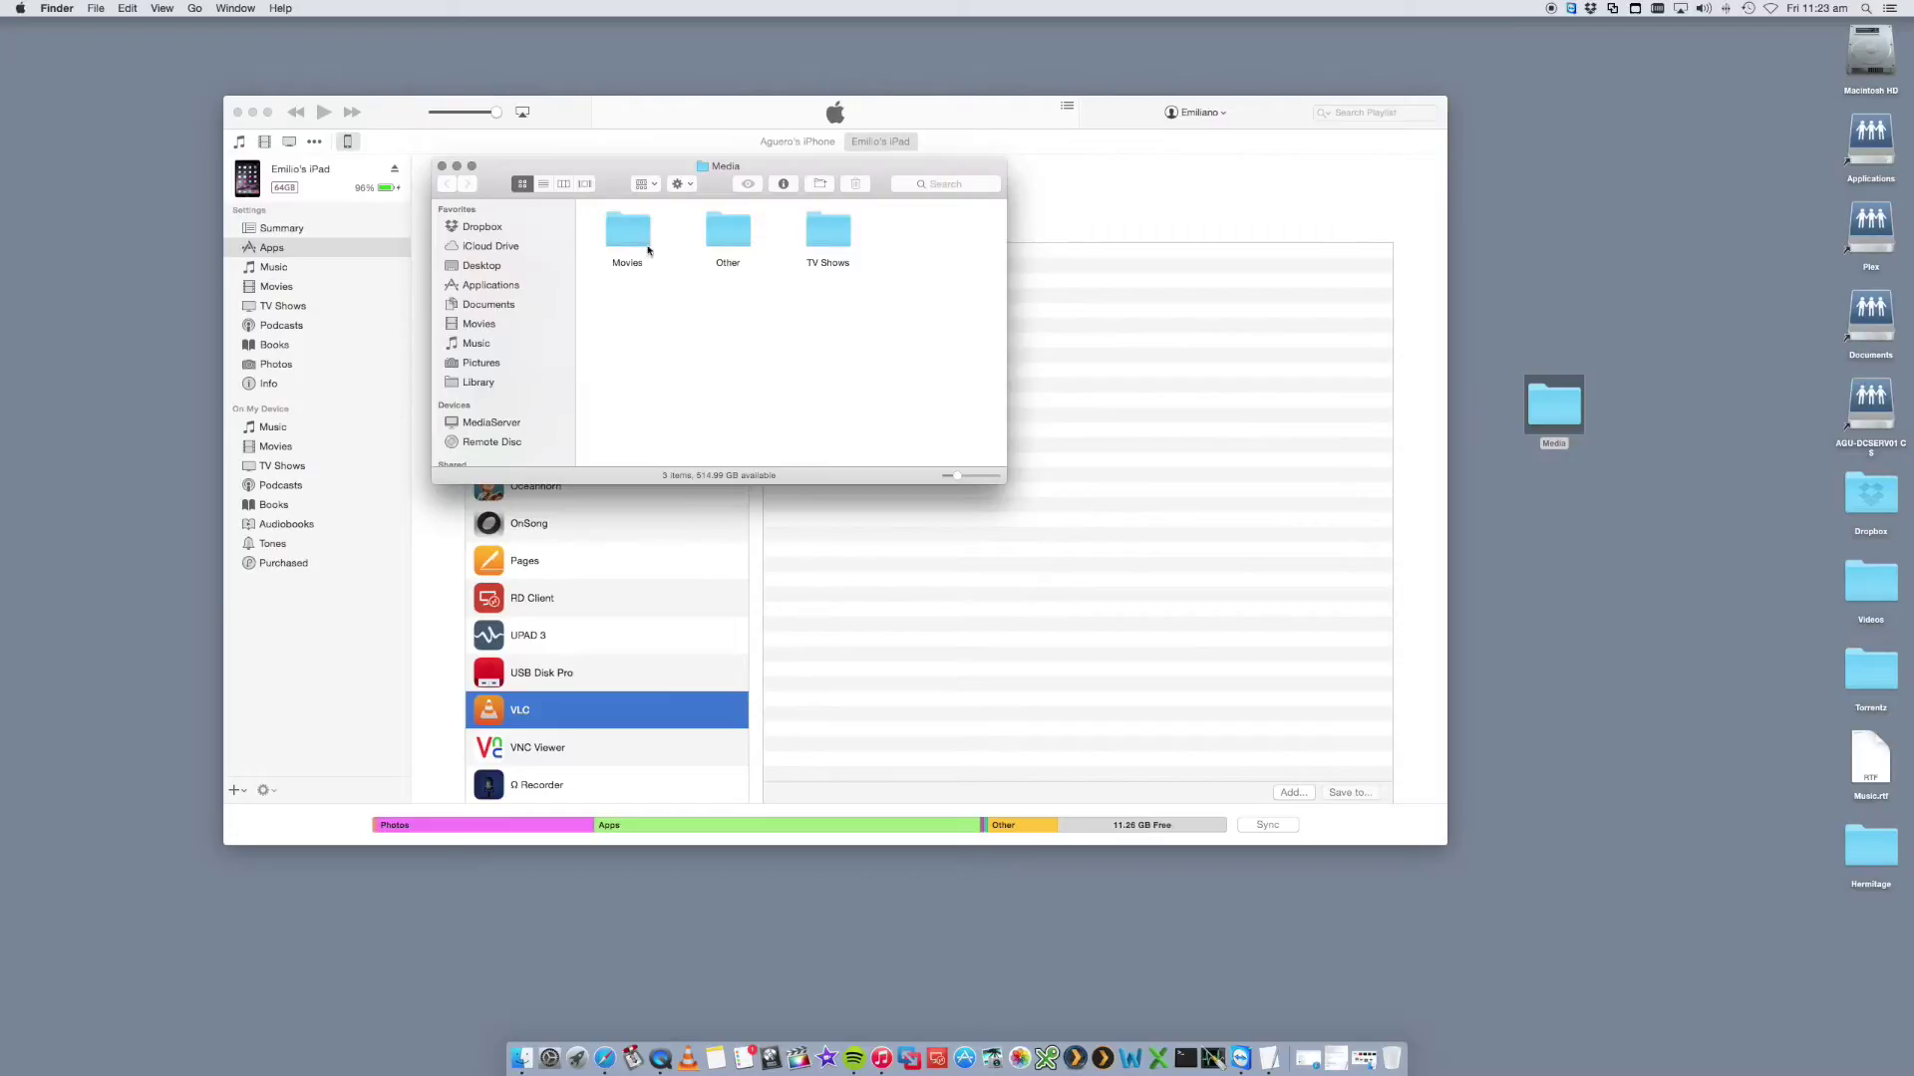
pyautogui.moveTo(504, 174); pyautogui.dragTo(1148, 310)
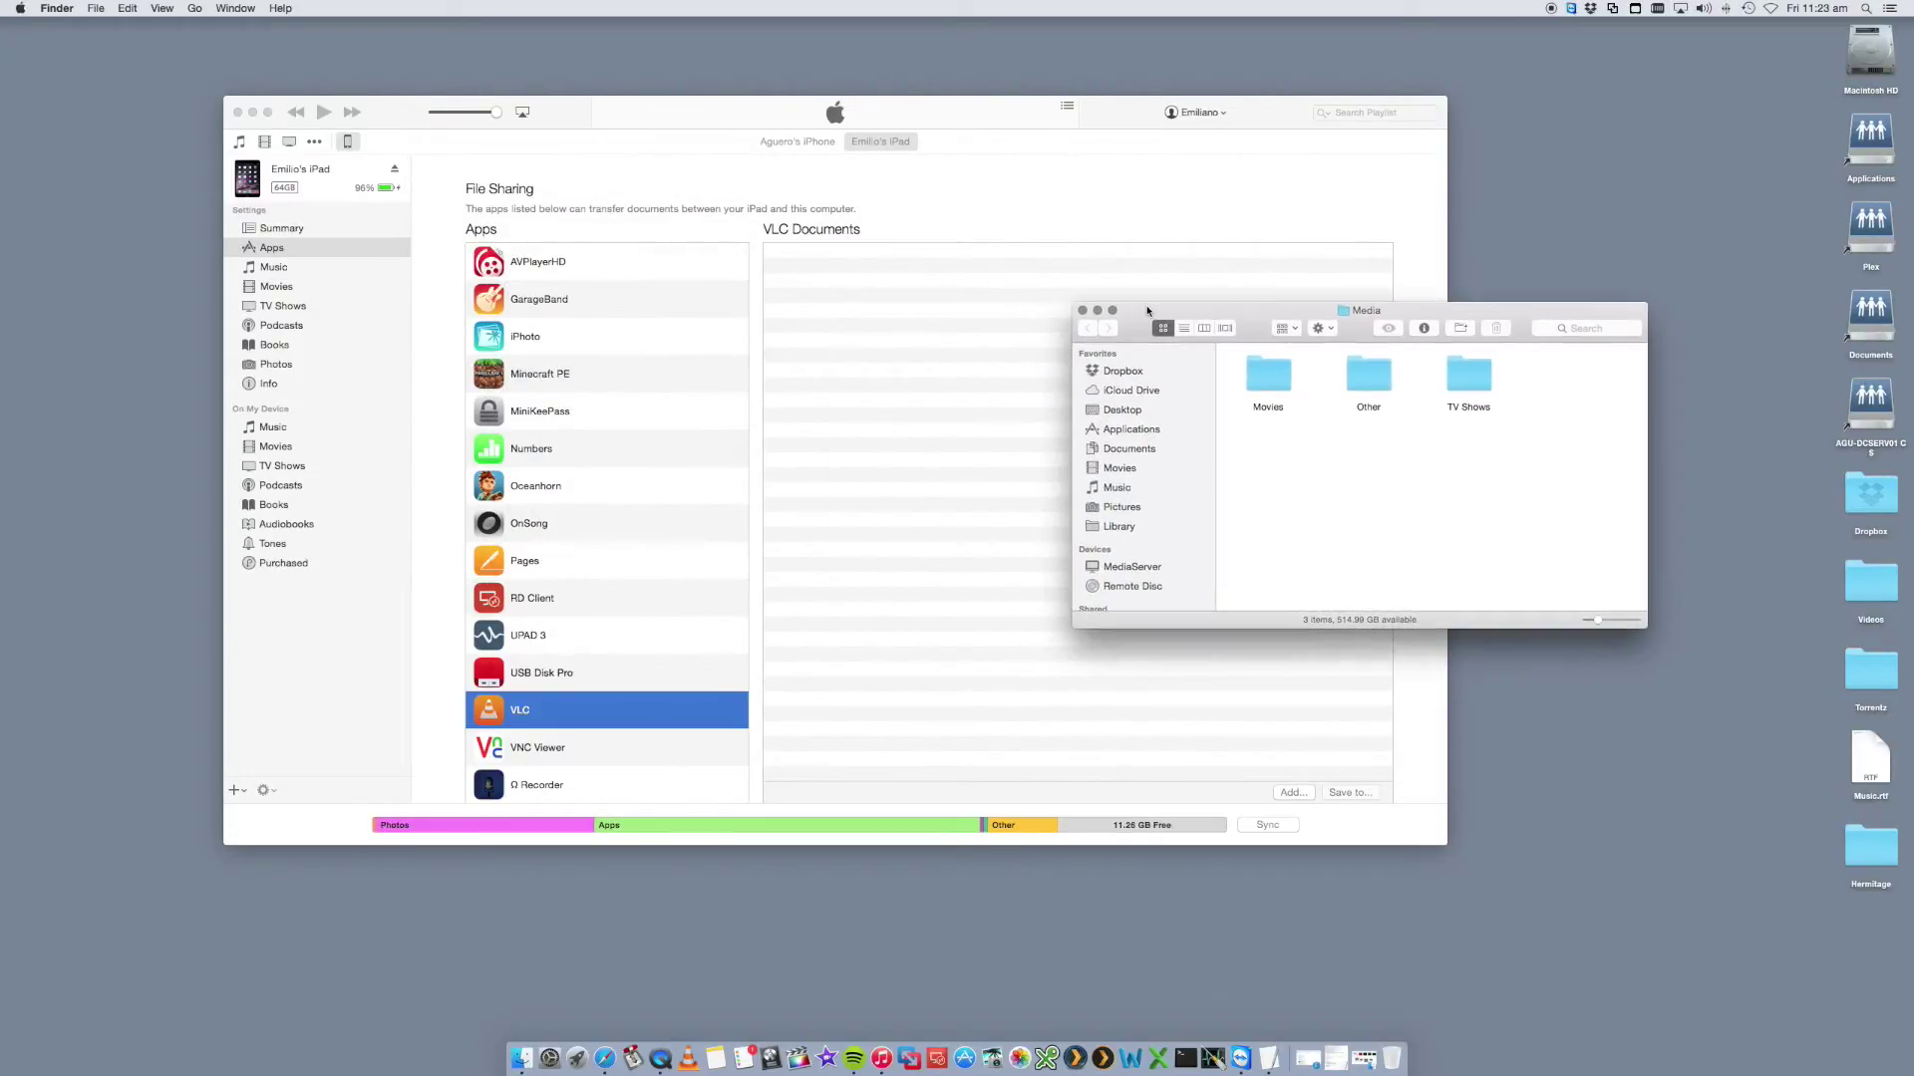
# - Show Media in column view, open Movies, and copy I Am Legend.avi into VLC's Documents
pyautogui.click(1204, 328)
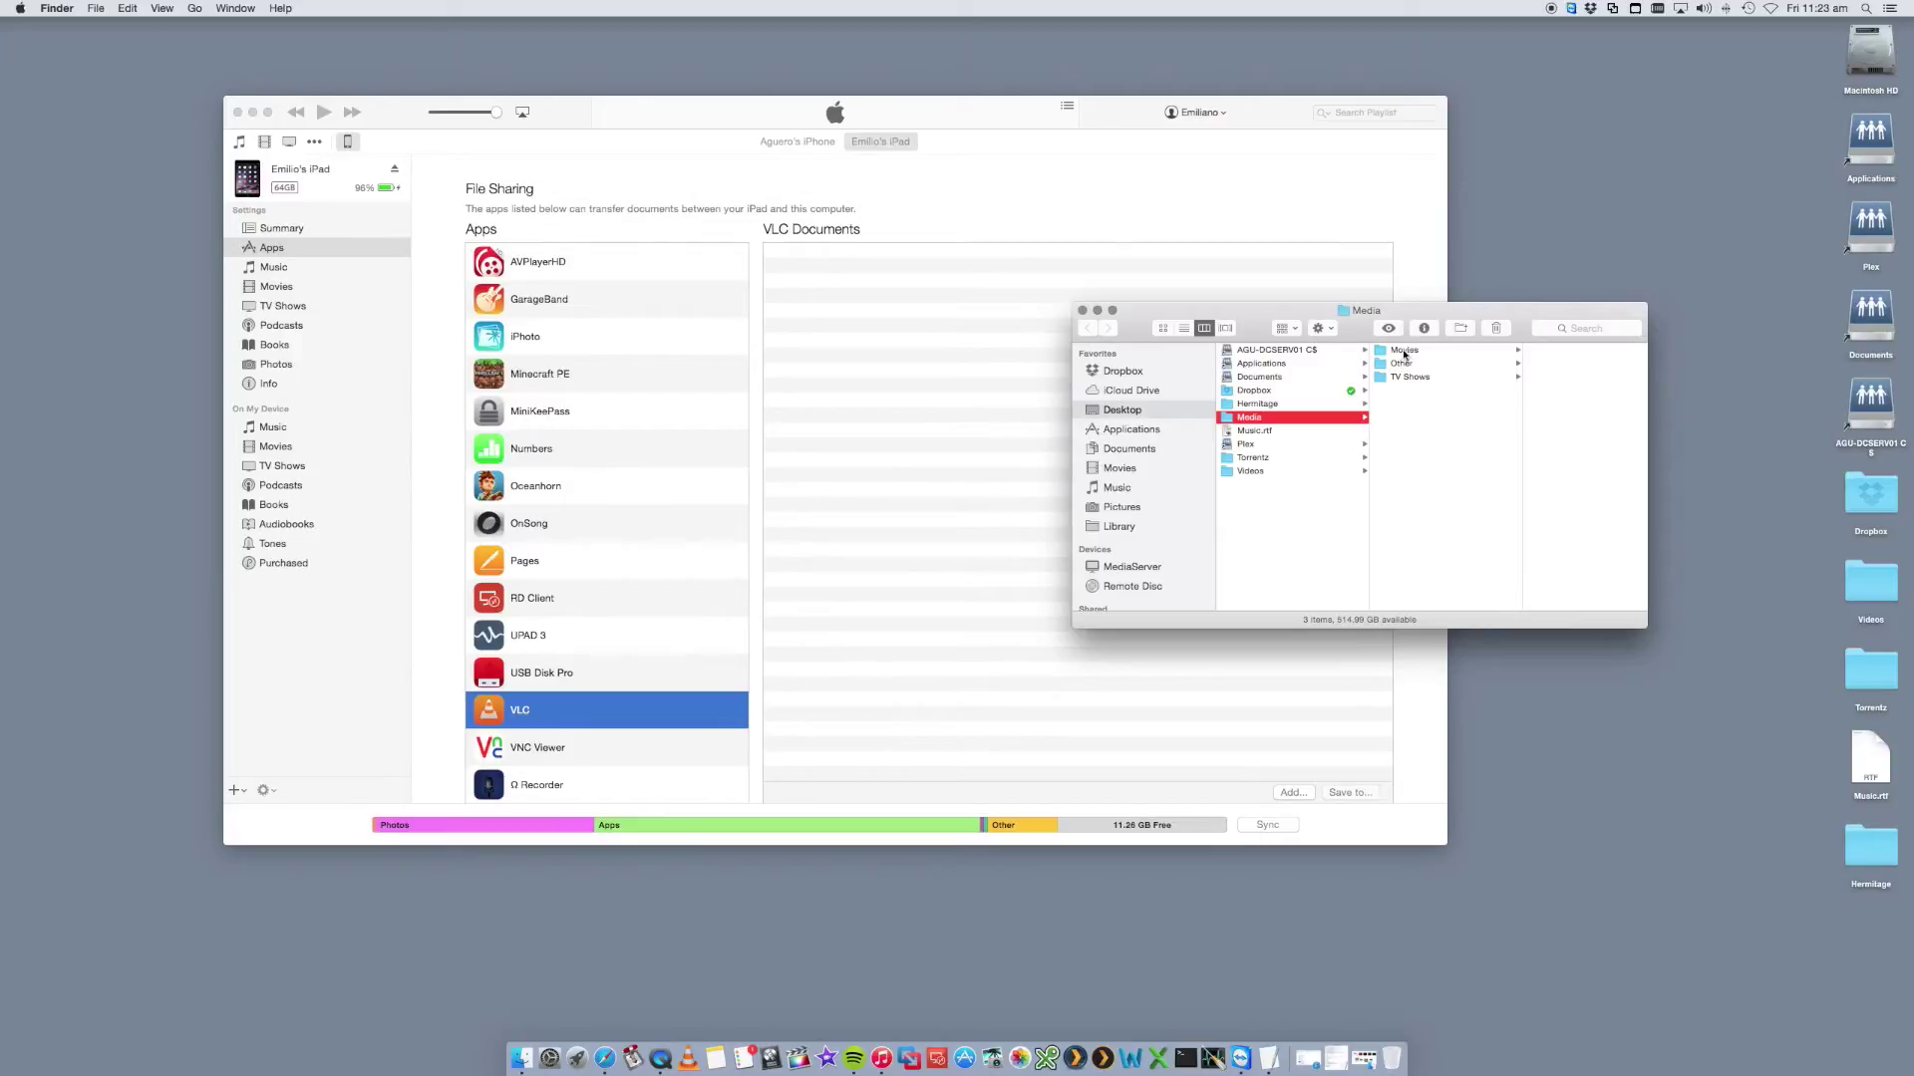
pyautogui.click(1405, 352)
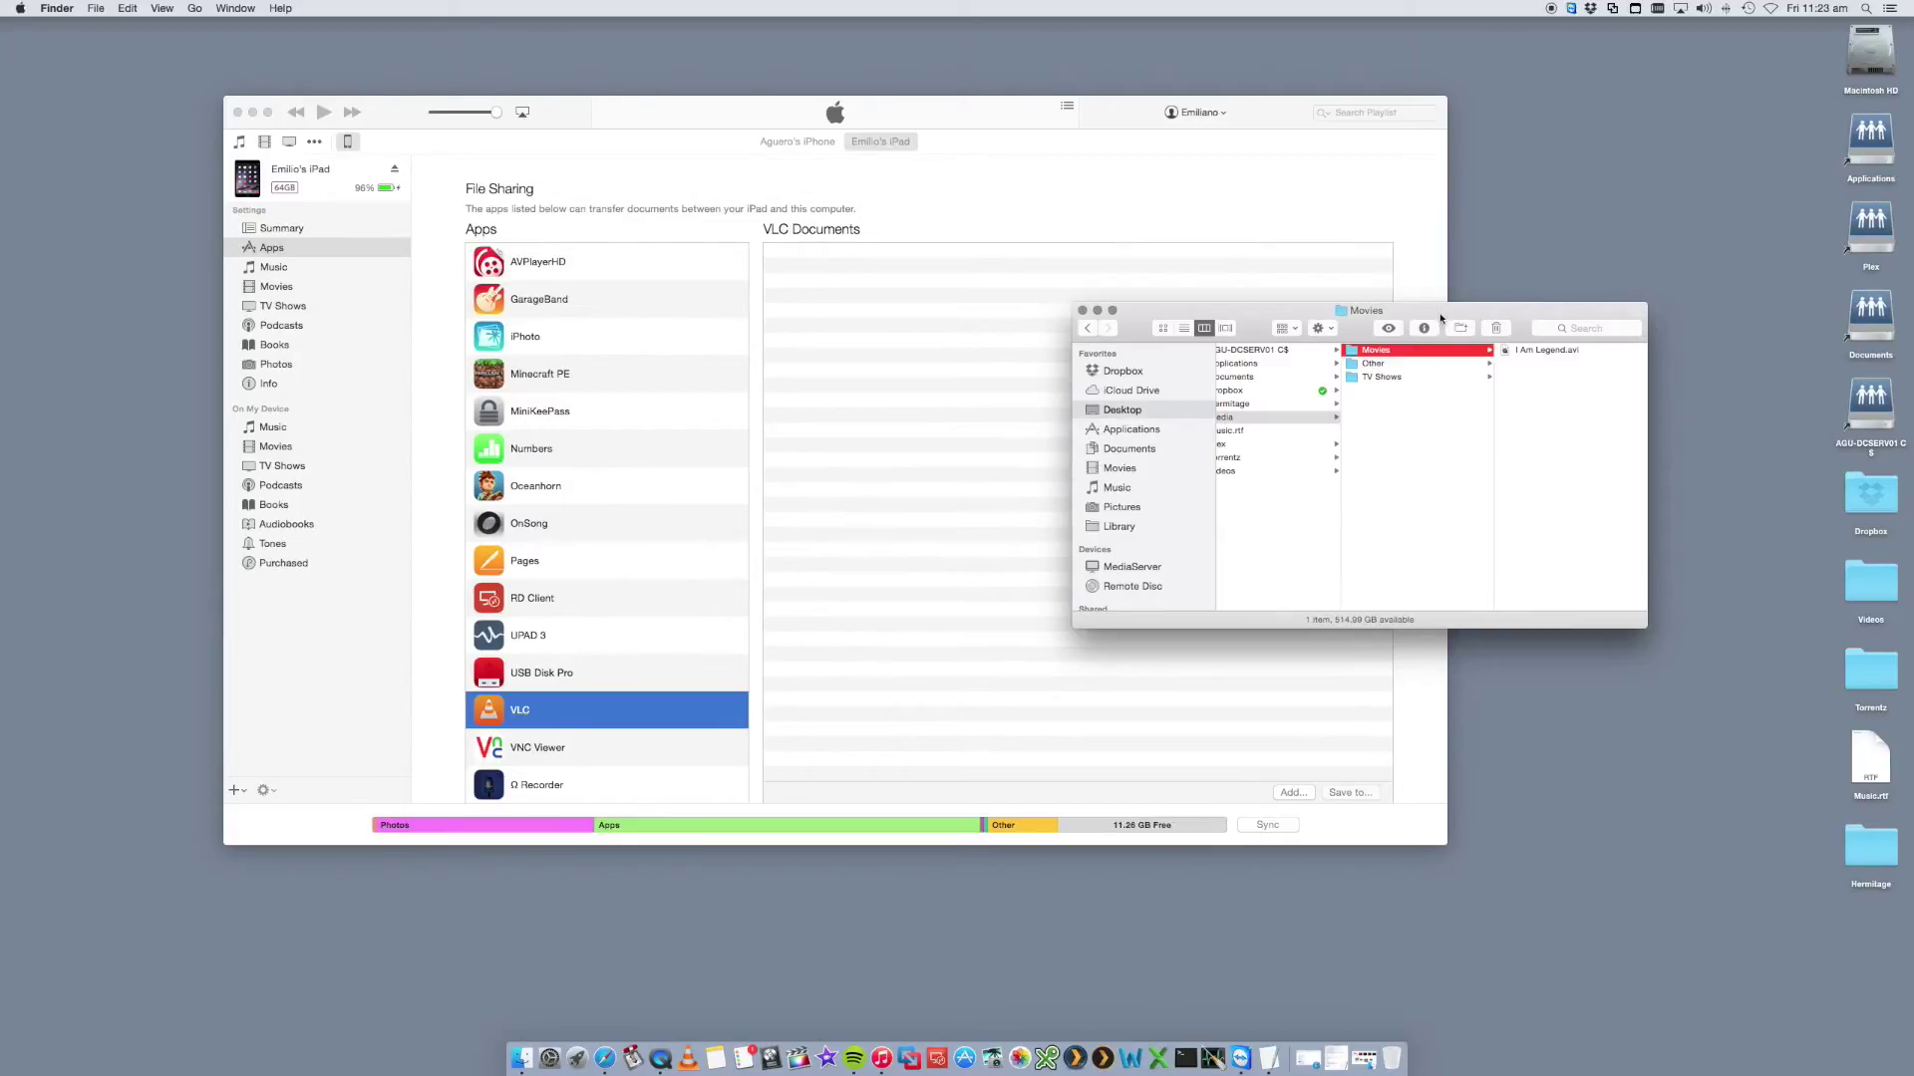
pyautogui.moveTo(1447, 317); pyautogui.dragTo(1500, 573)
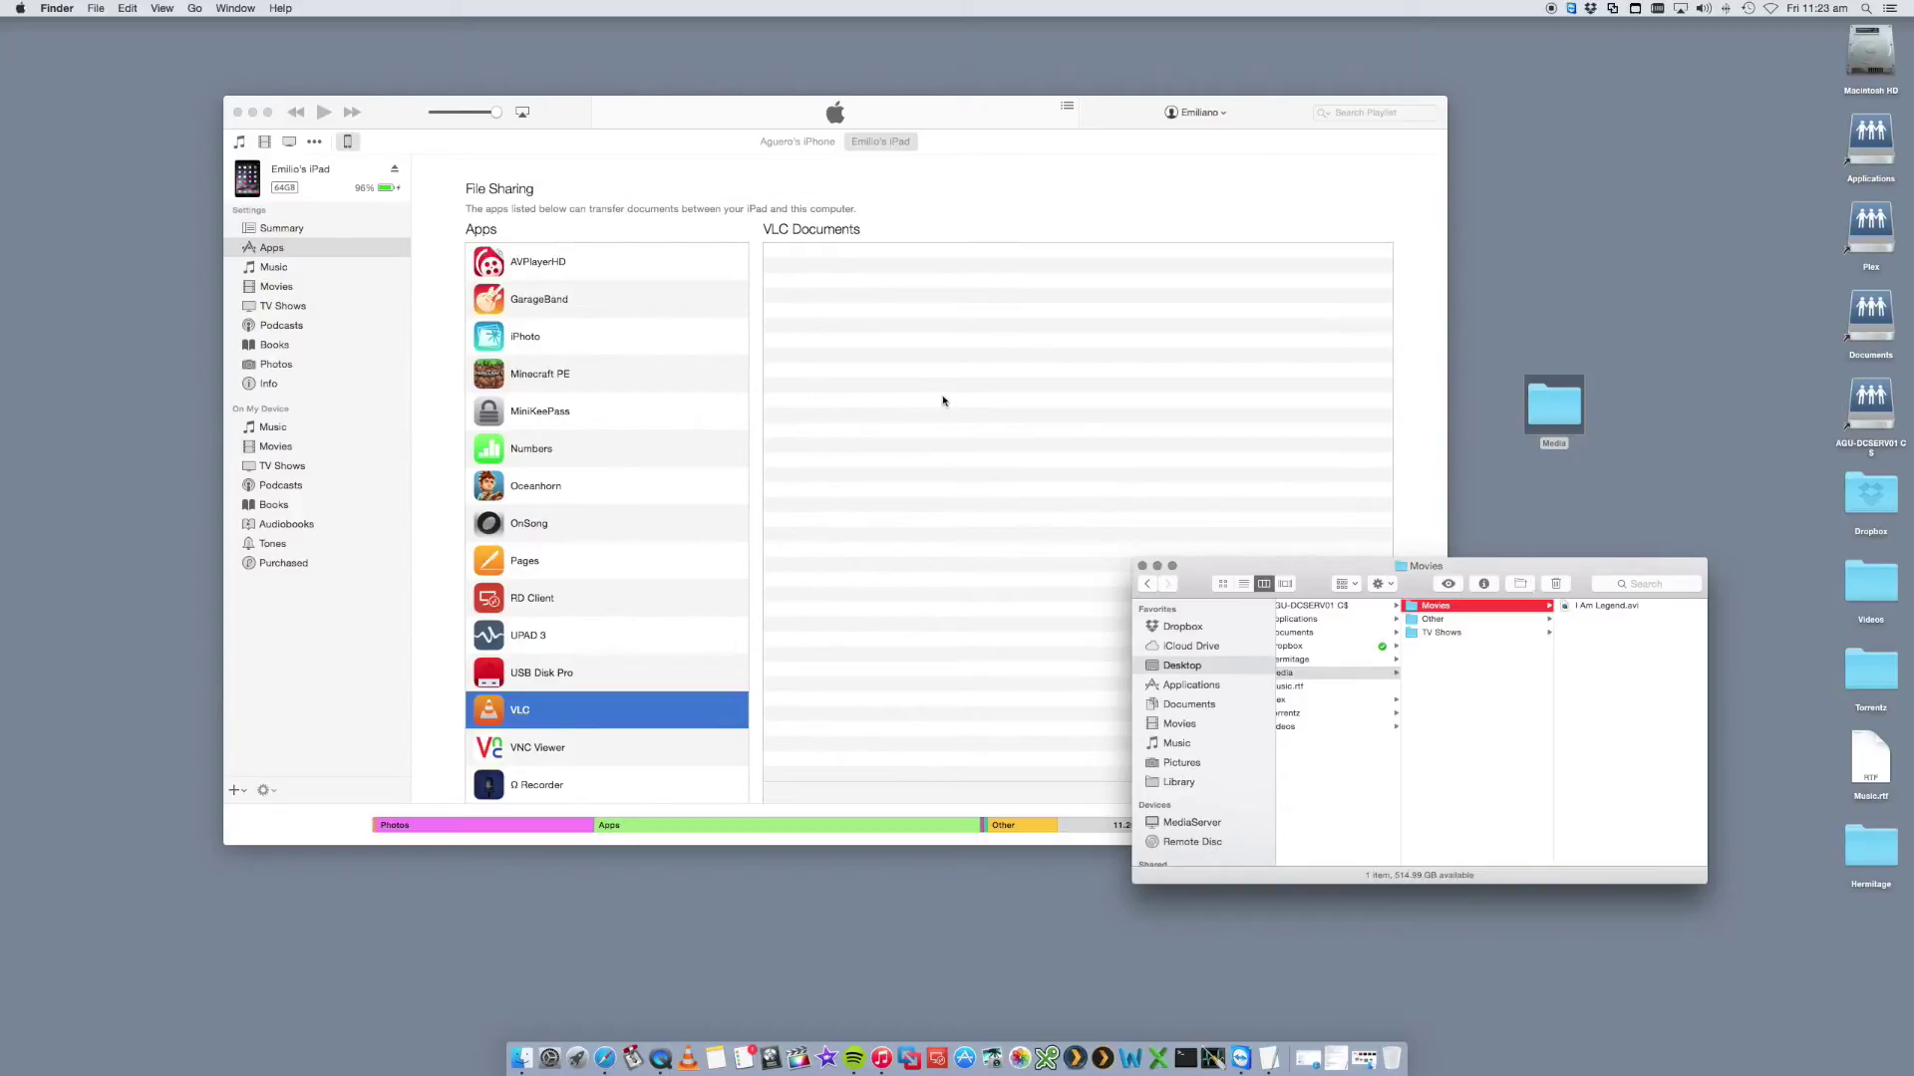
pyautogui.moveTo(1600, 610); pyautogui.dragTo(999, 423)
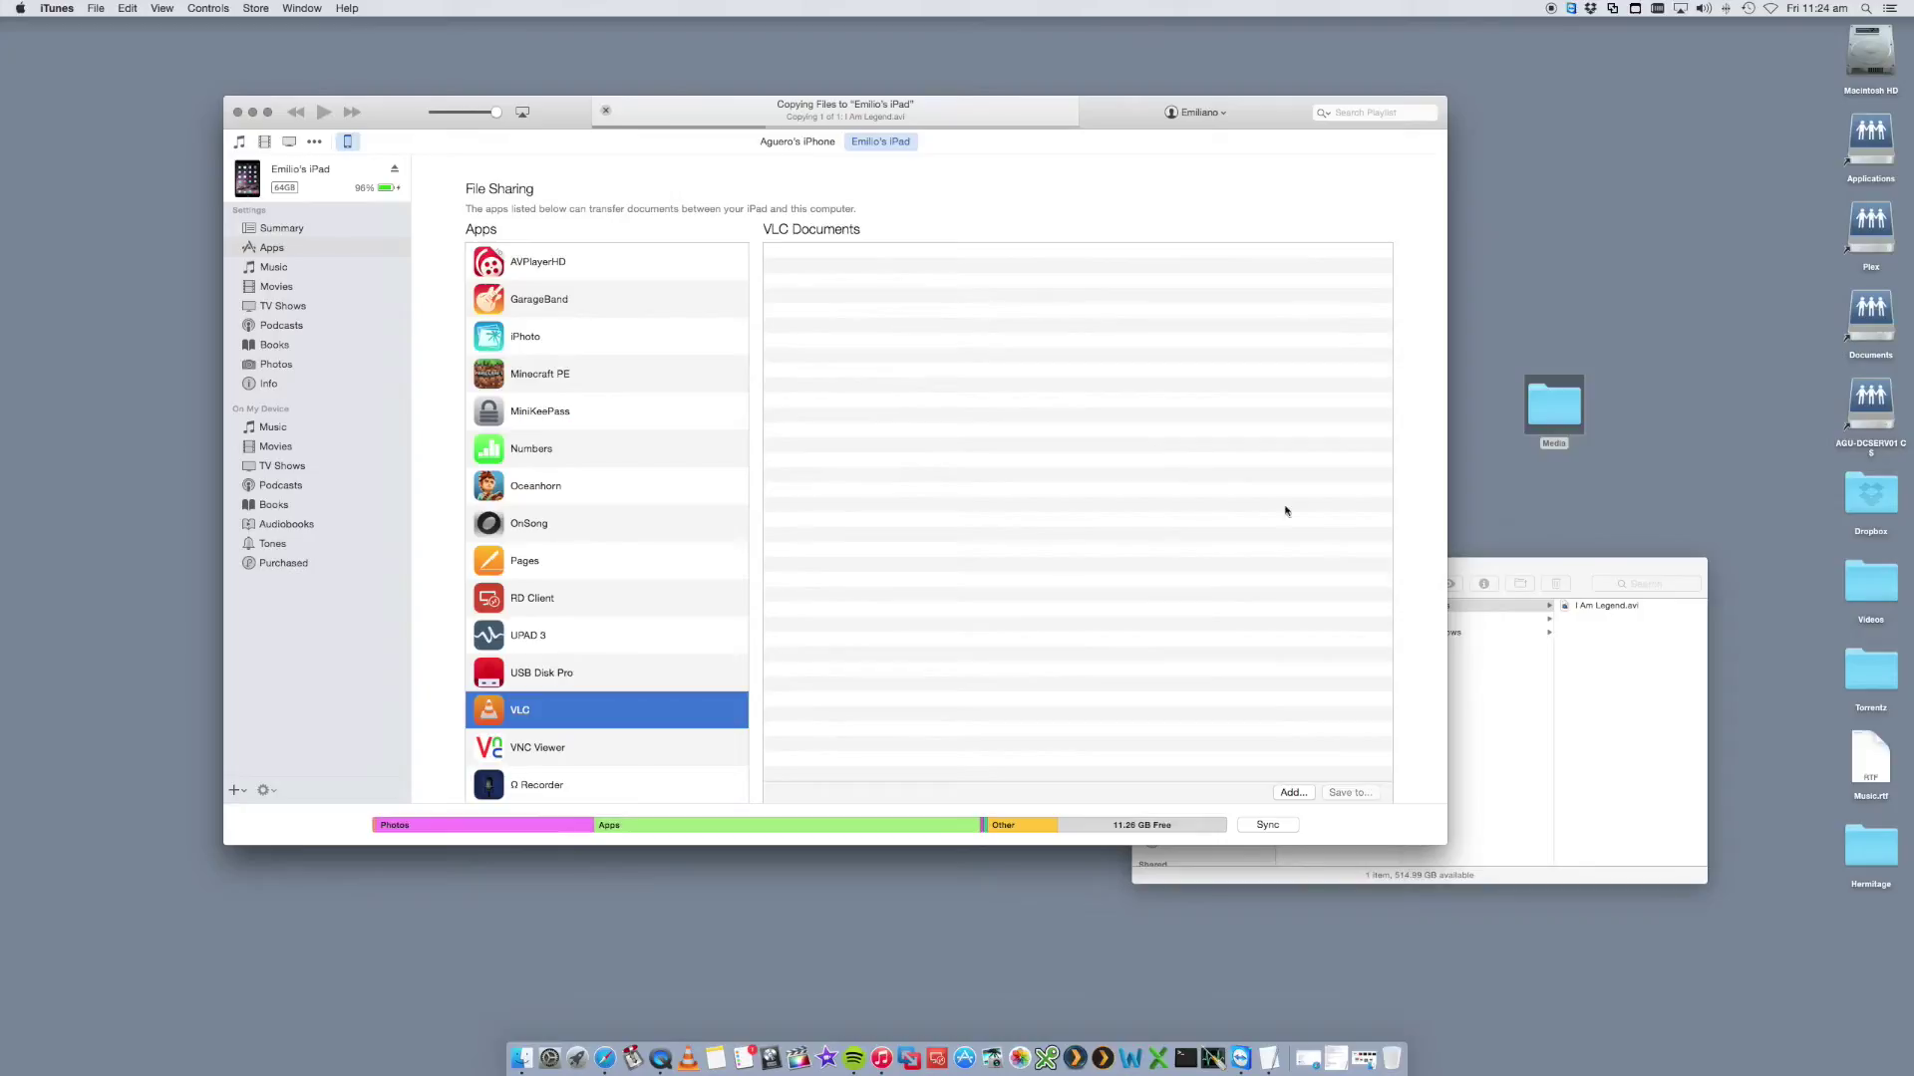
# - Copy the Seinfeld .mkv episode from Finder's TV Shows folder into VLC's Documents
pyautogui.click(1479, 604)
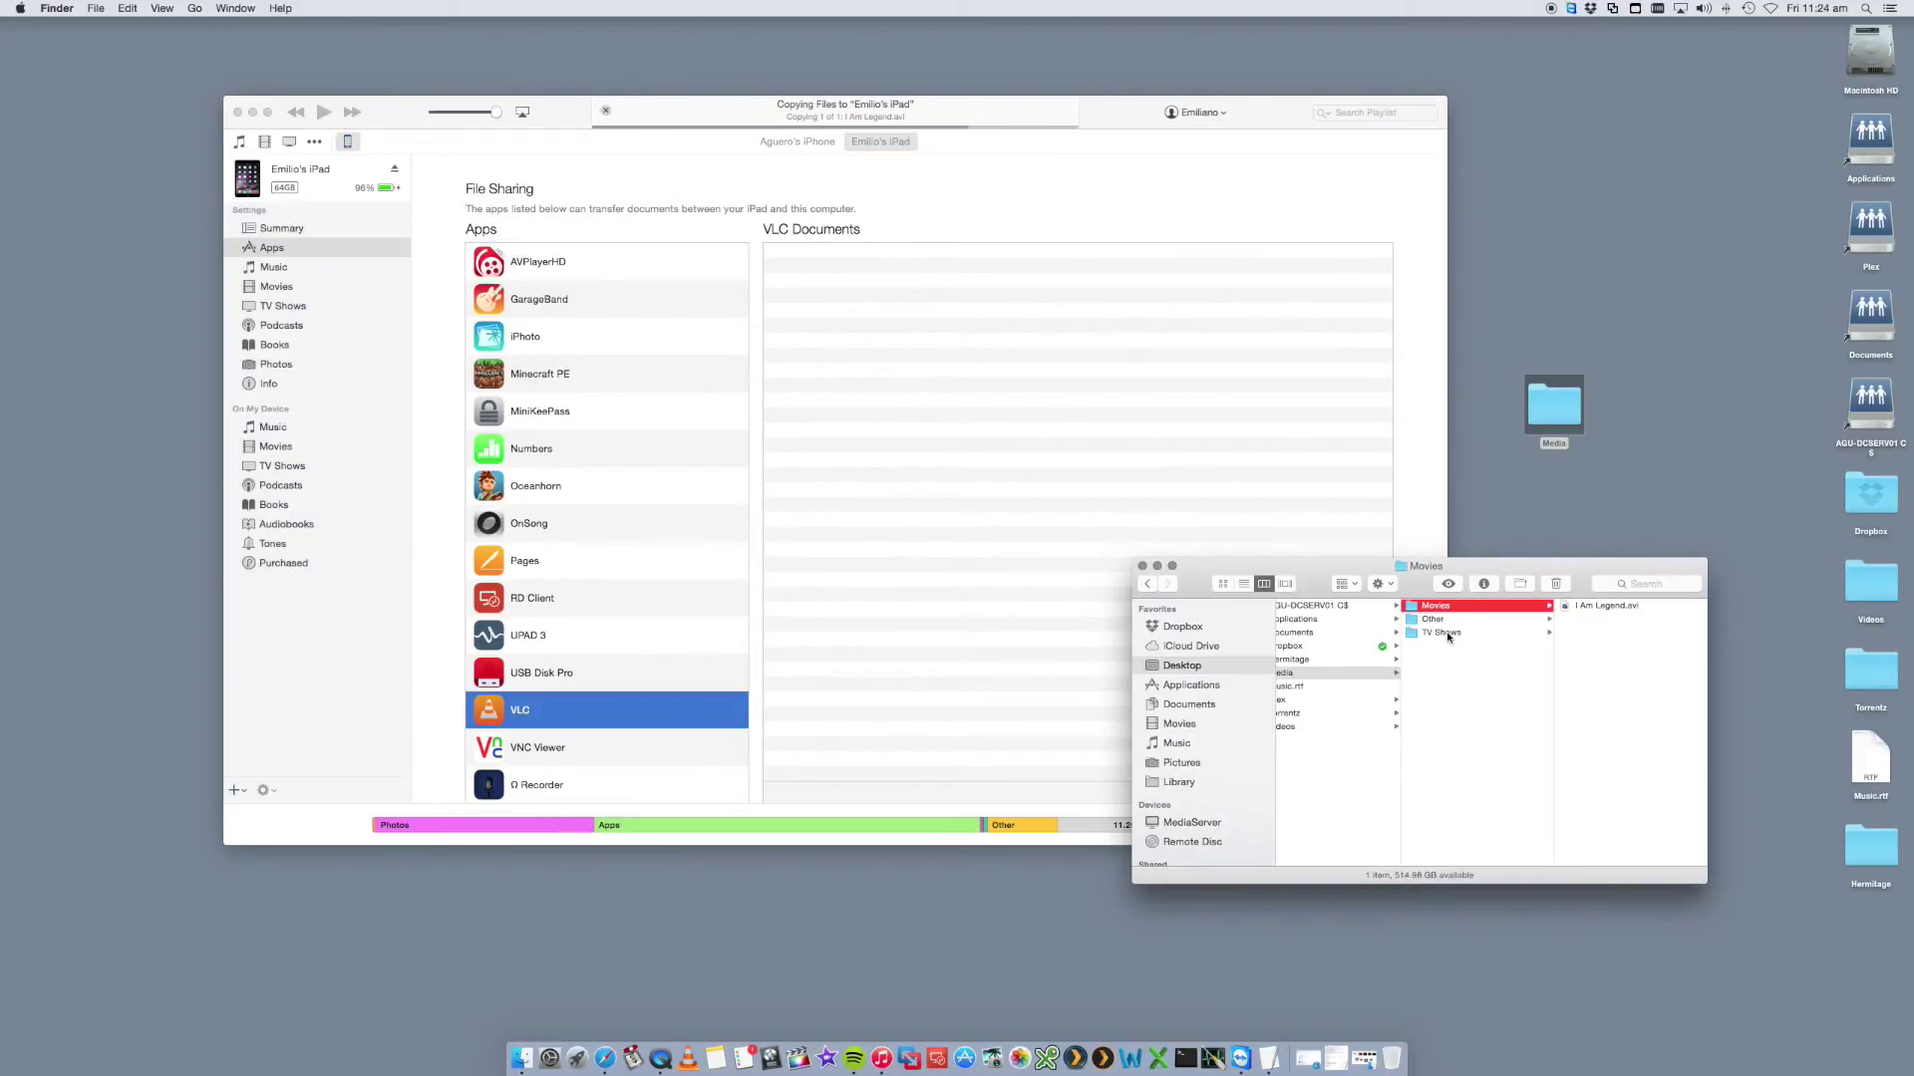
pyautogui.click(1447, 634)
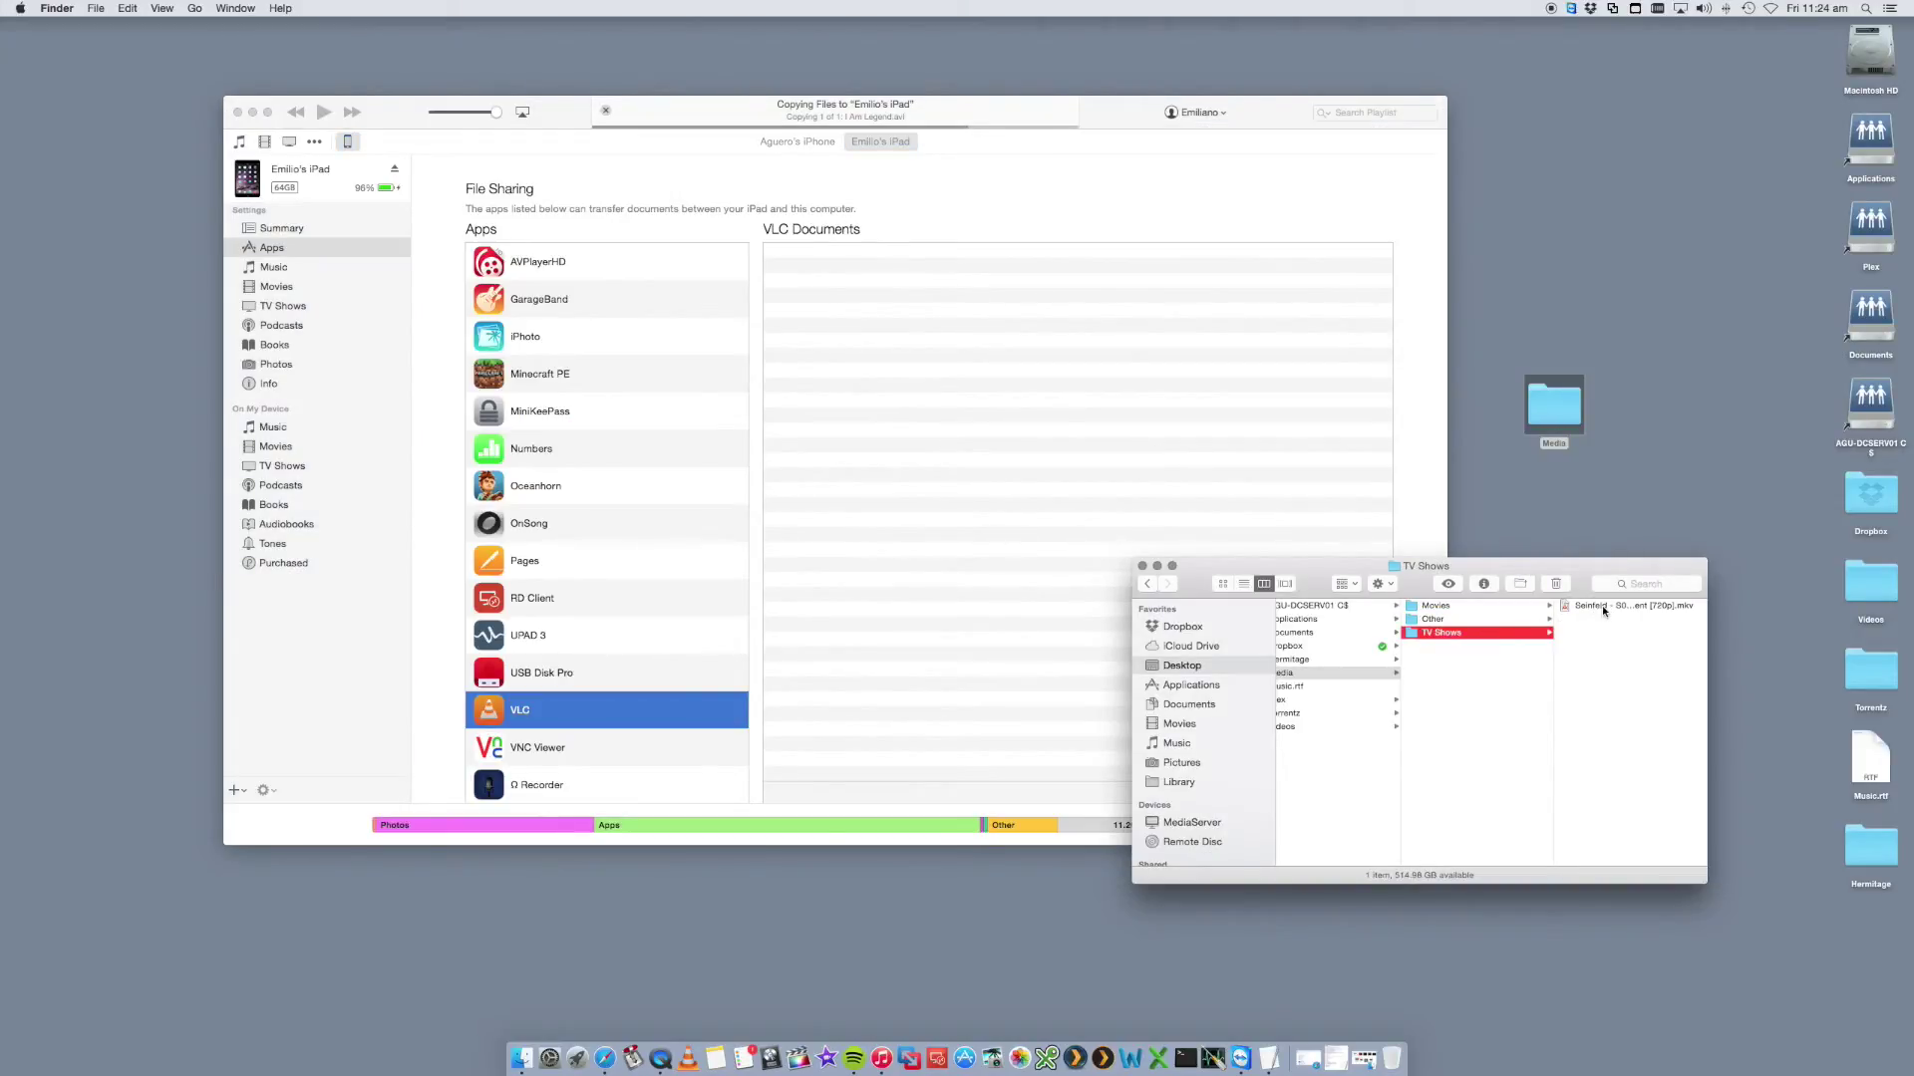
pyautogui.moveTo(1603, 611); pyautogui.dragTo(1090, 427)
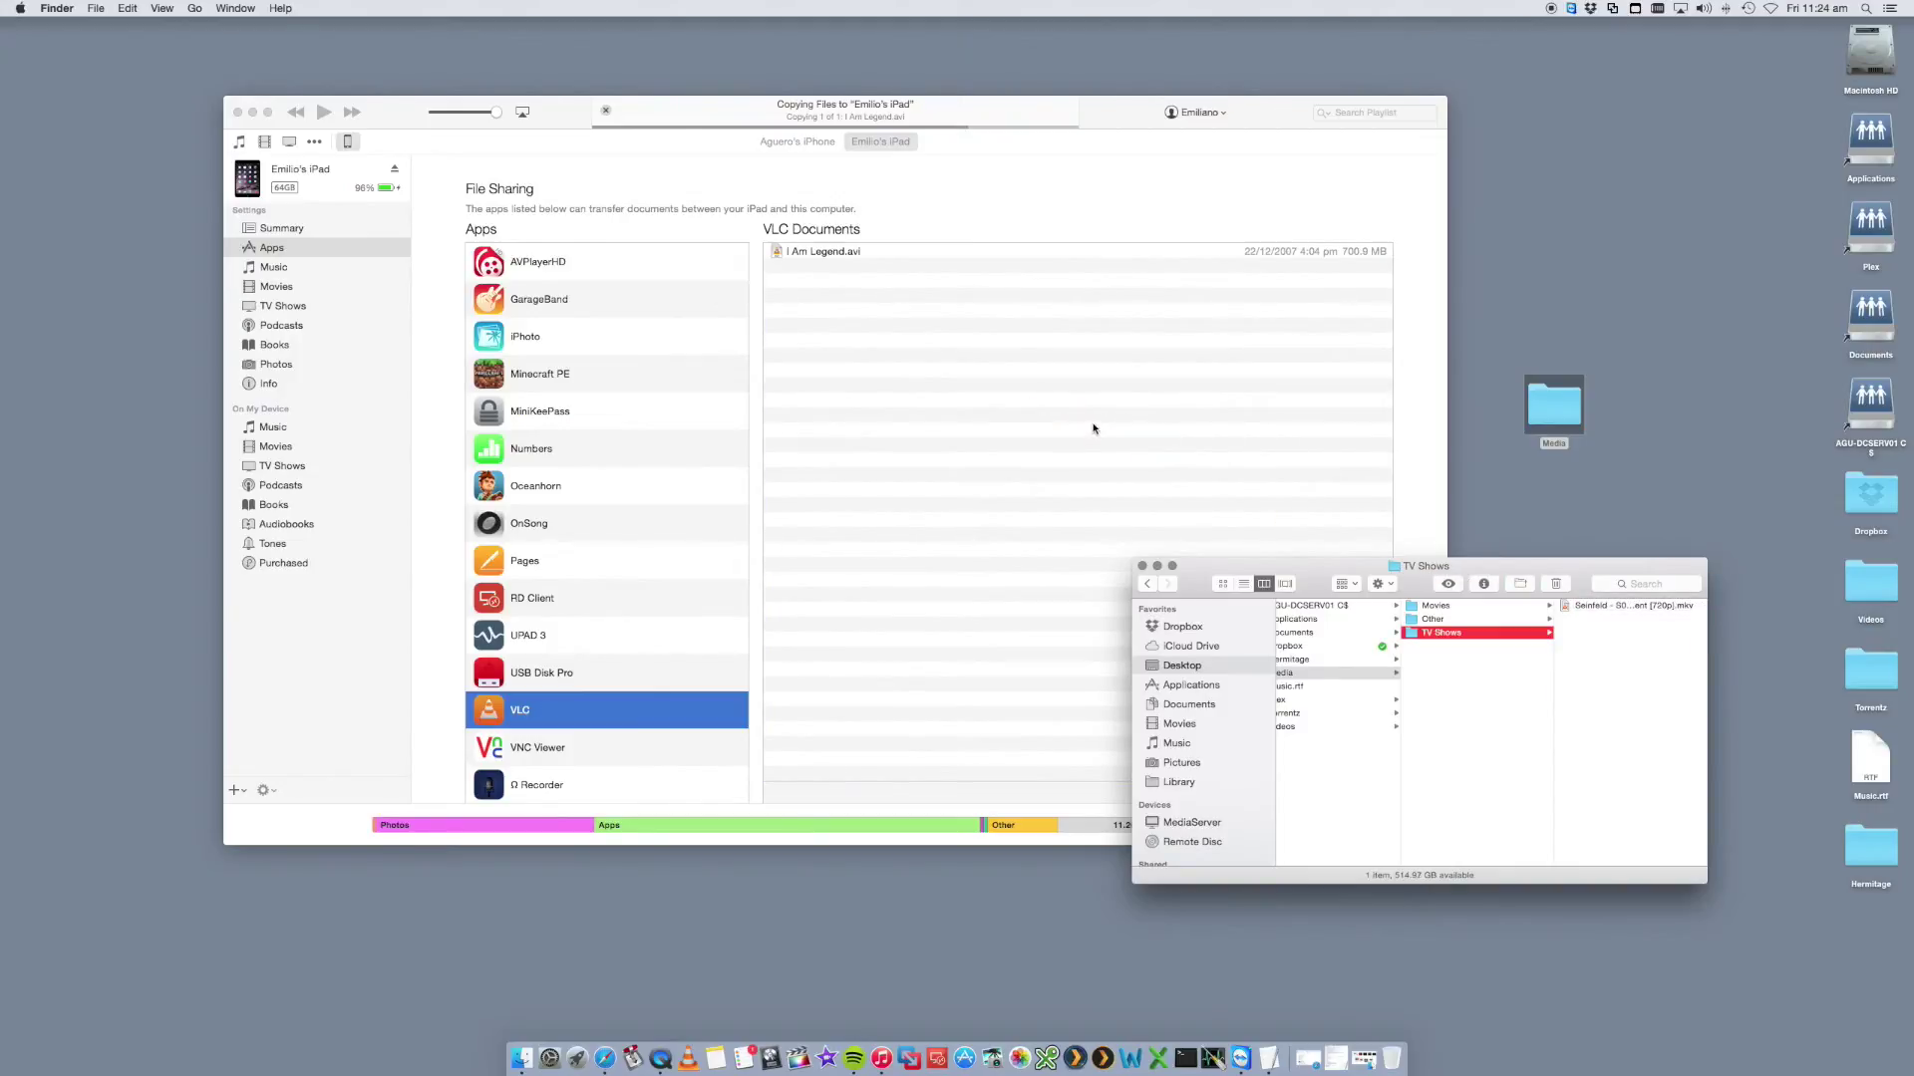
pyautogui.click(677, 176)
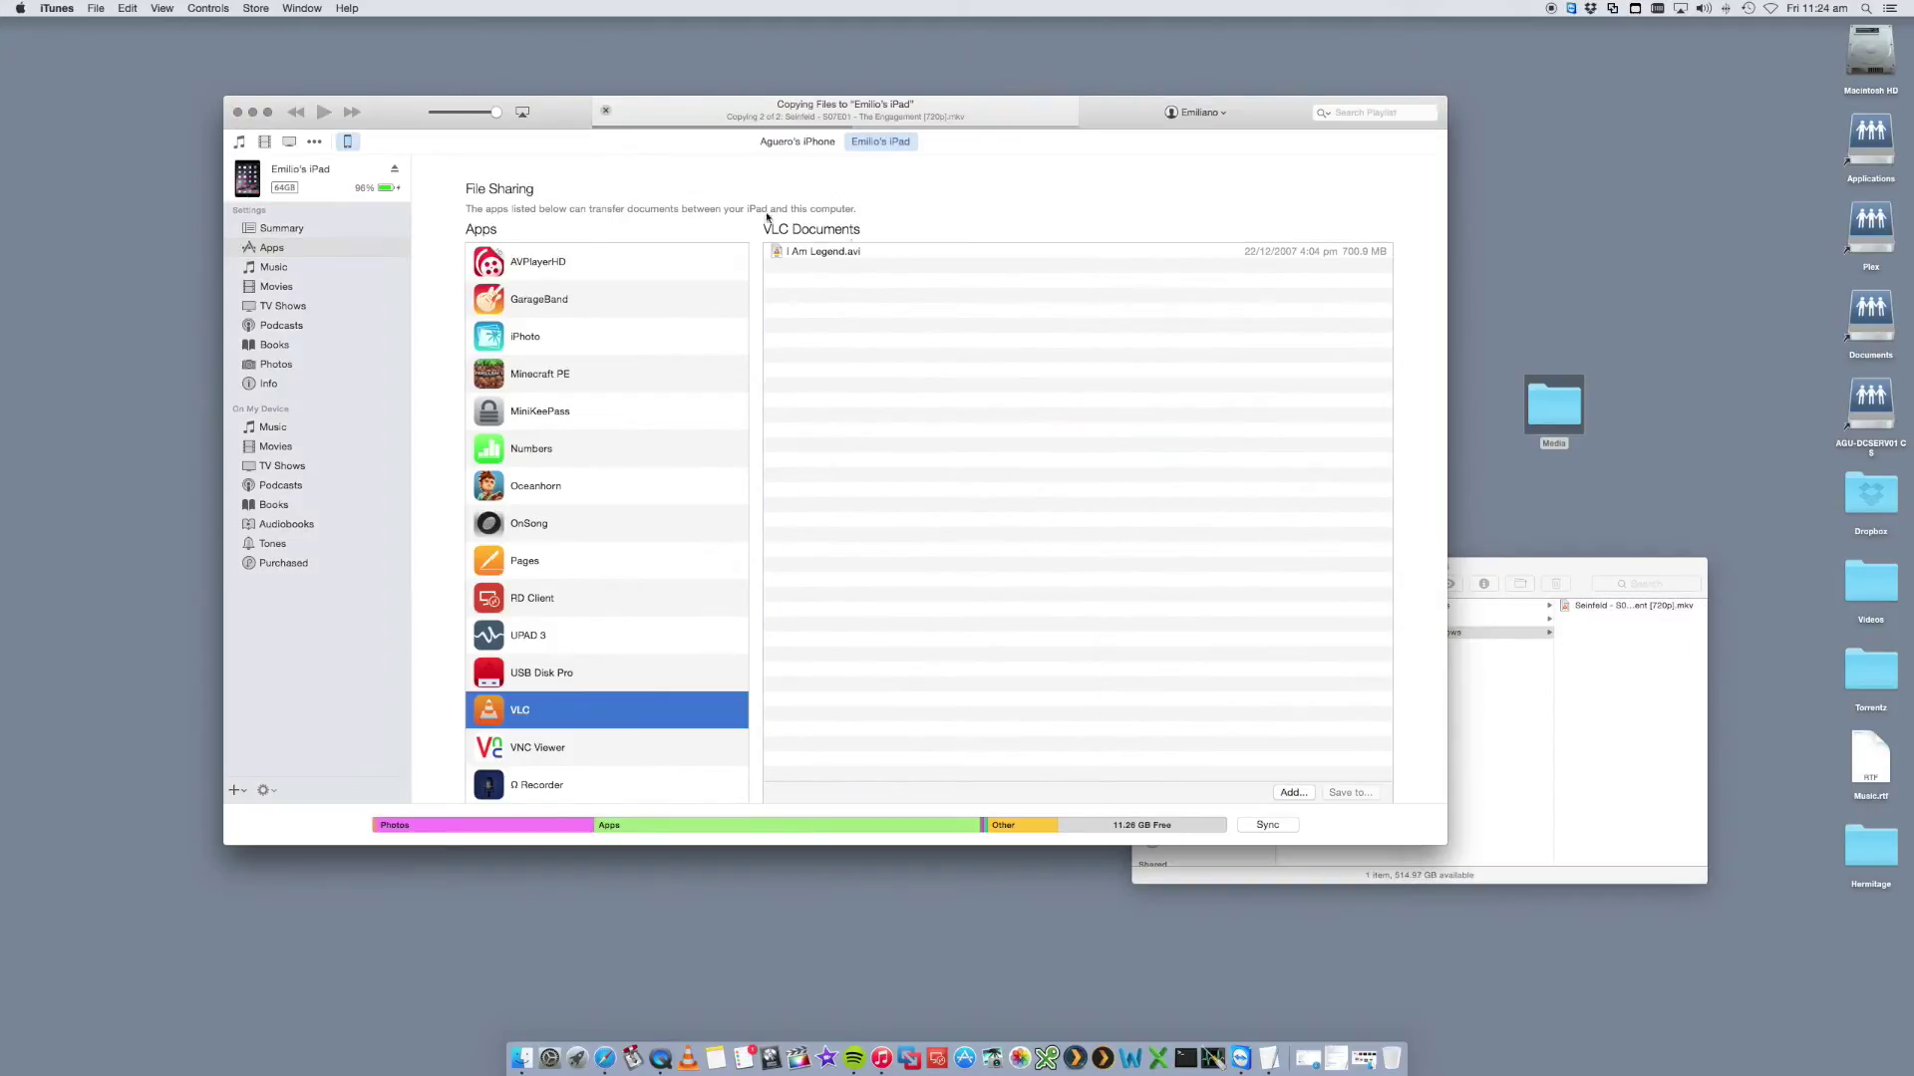